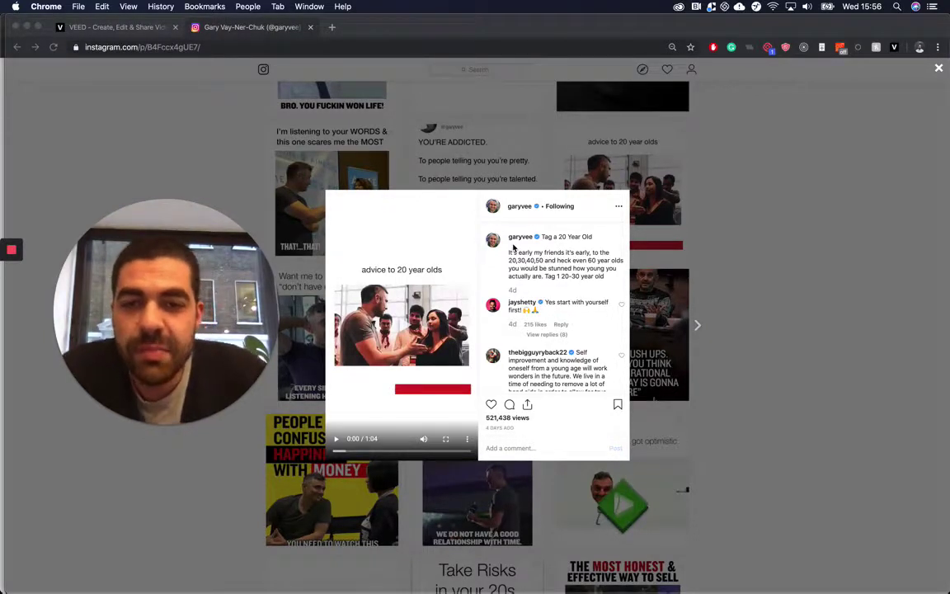
Play the Instagram example video and pause it at 0:05.
left_click(337, 443)
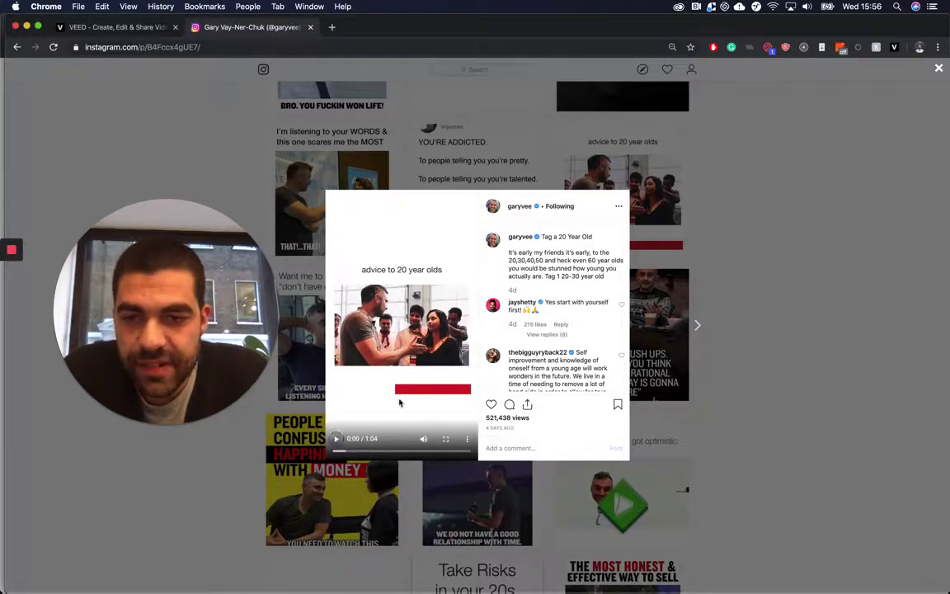
left_click(337, 442)
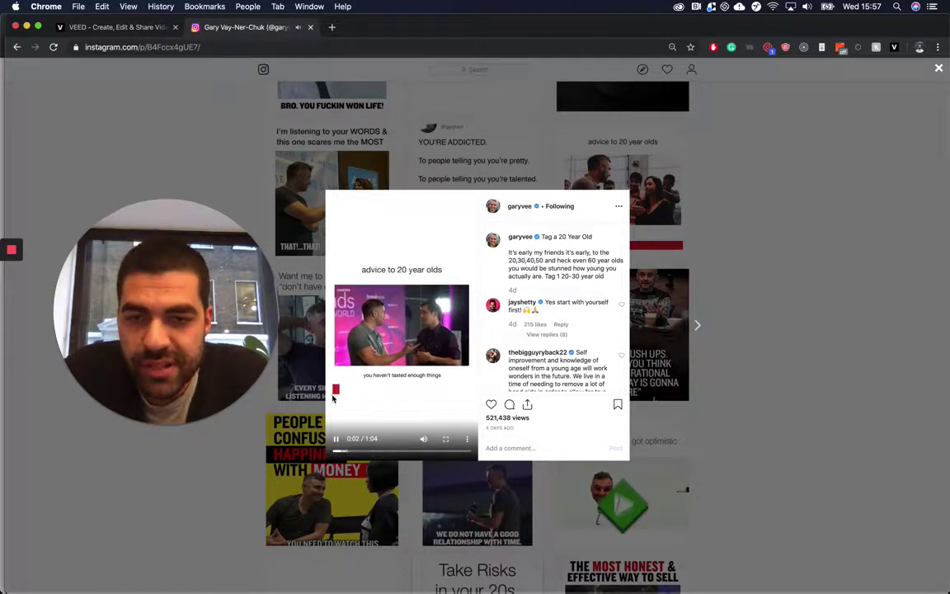
left_click(335, 440)
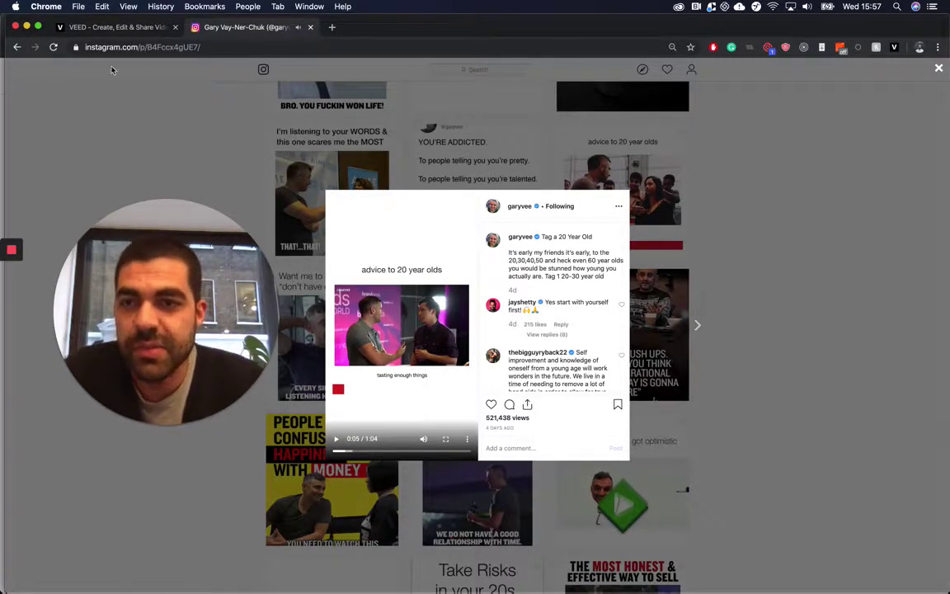
Switch to the VEED homepage in Chrome and arrange the browser window.
left_click(124, 26)
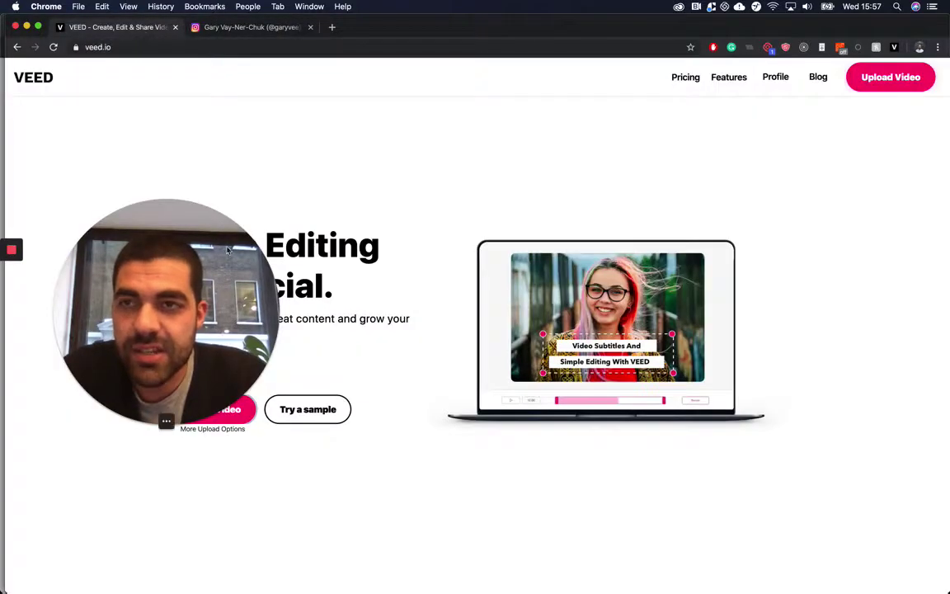
left_click_drag(215, 251, 498, 111)
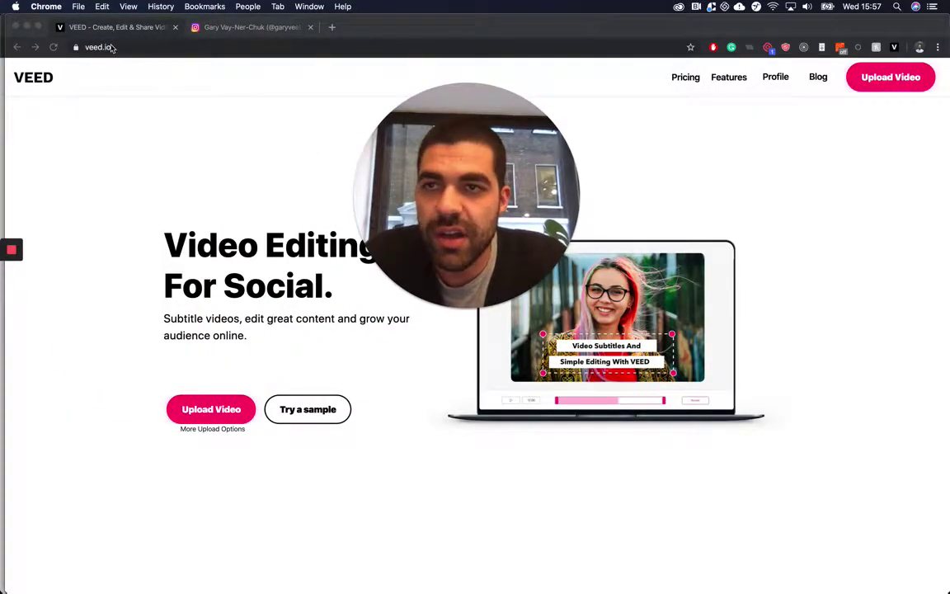
left_click_drag(467, 304, 484, 361)
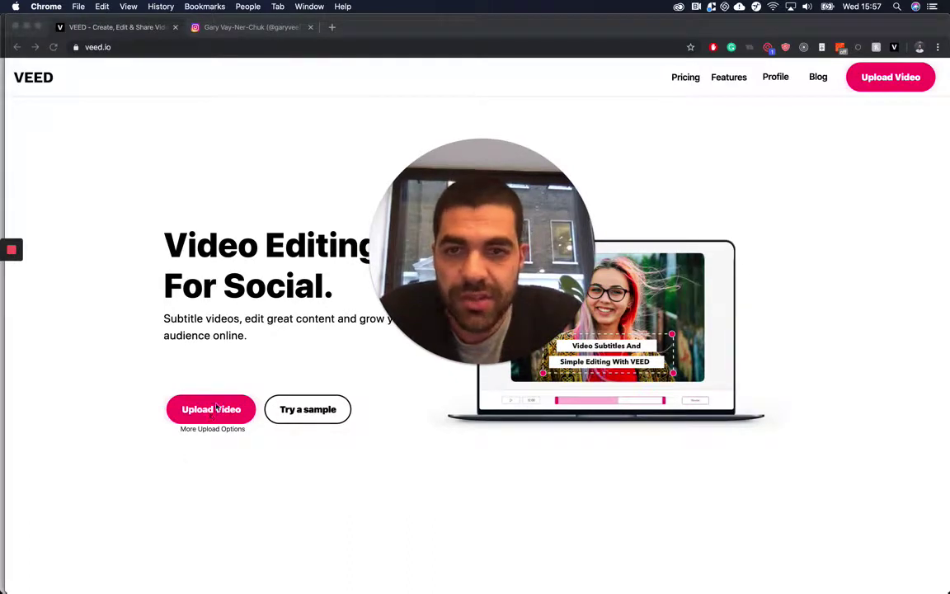
left_click(239, 434)
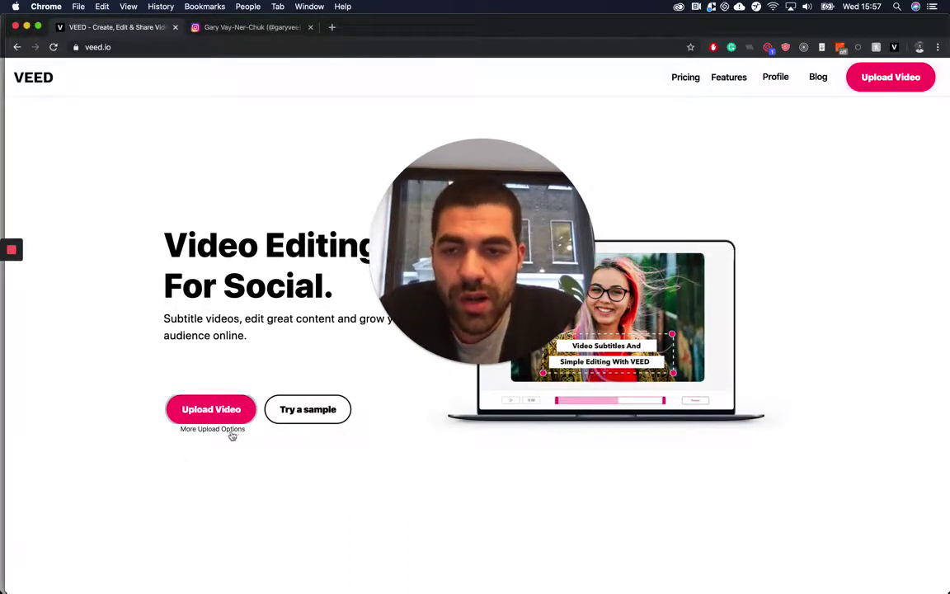
left_click_drag(460, 240, 736, 212)
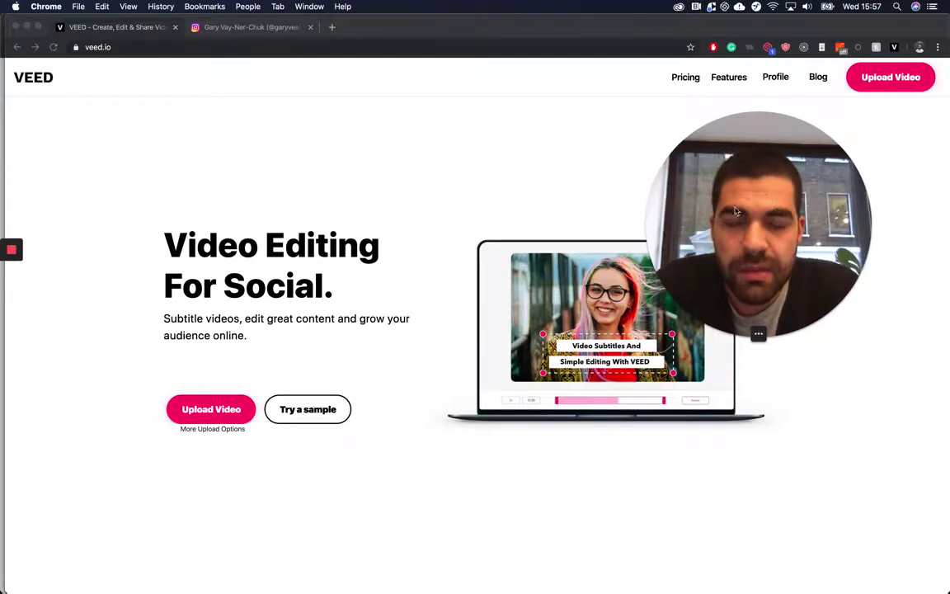
left_click(219, 437)
Try and back out of the camera import, then upload RTVplZTPQGMD46Vf5f_r.mp4 from the Desktop.
left_click(213, 431)
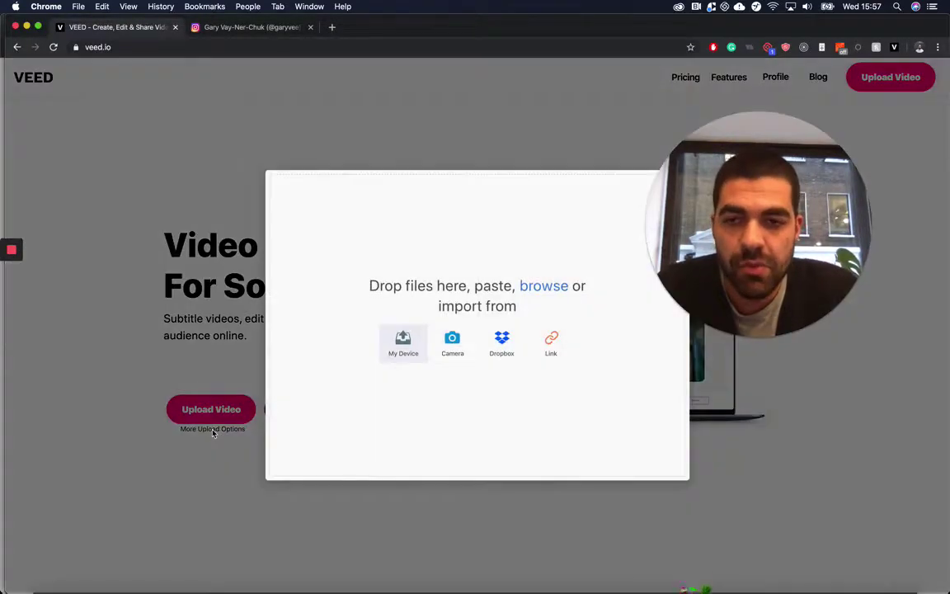
left_click(449, 348)
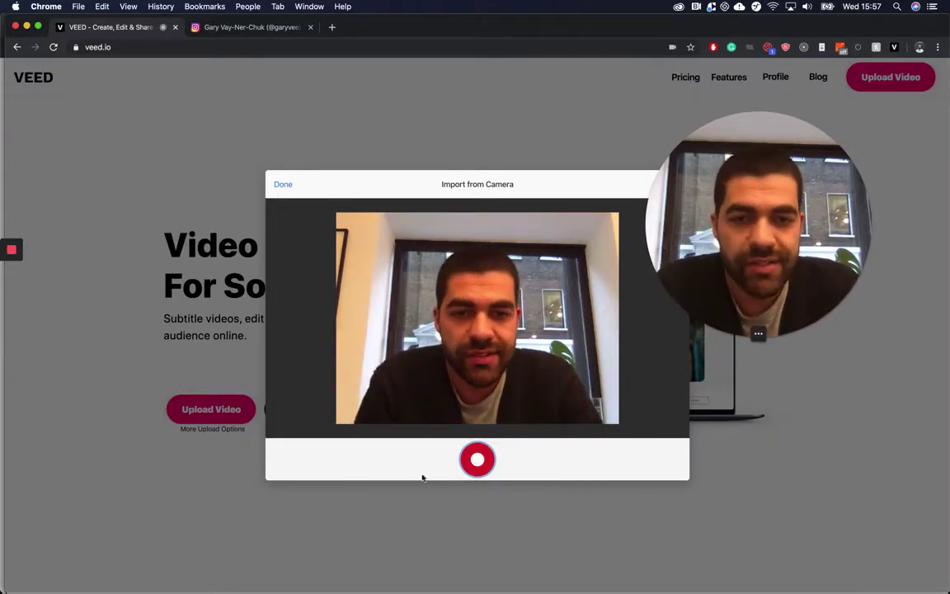
left_click(283, 184)
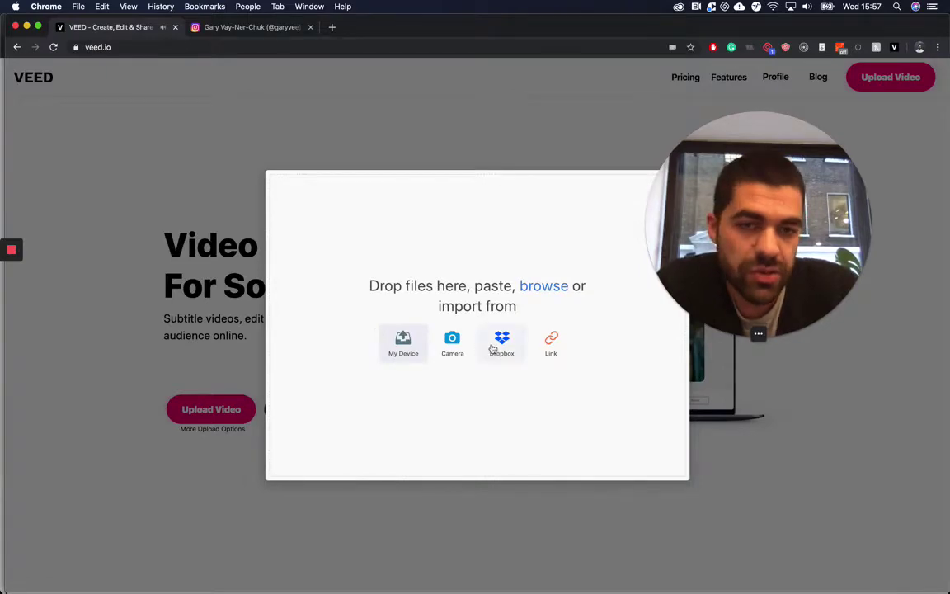
left_click(178, 461)
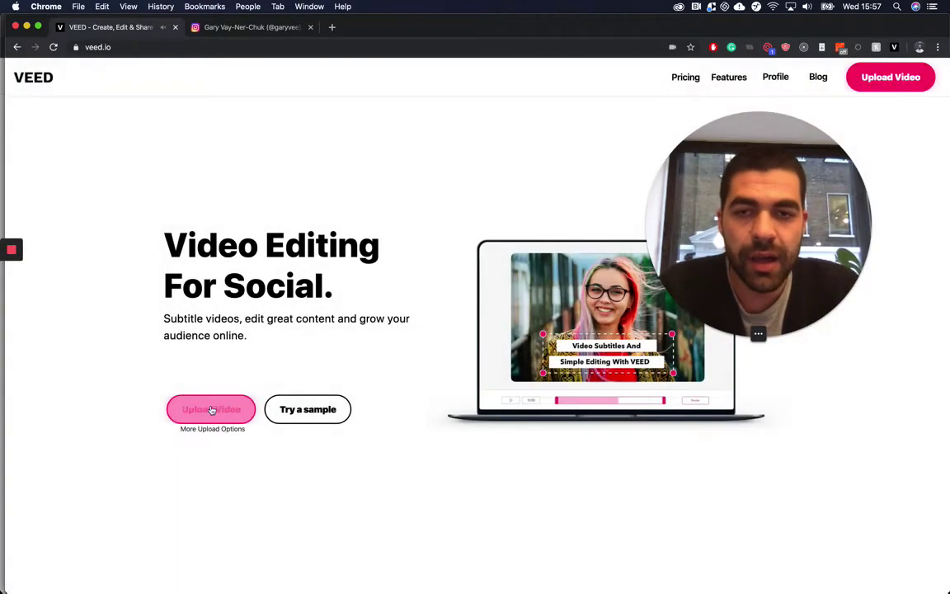
left_click(211, 409)
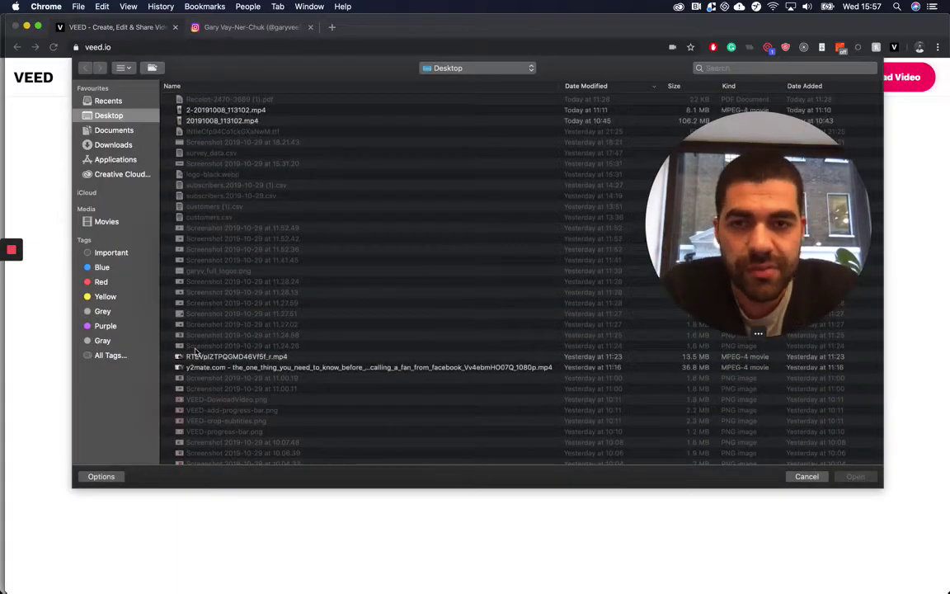
left_click(218, 356)
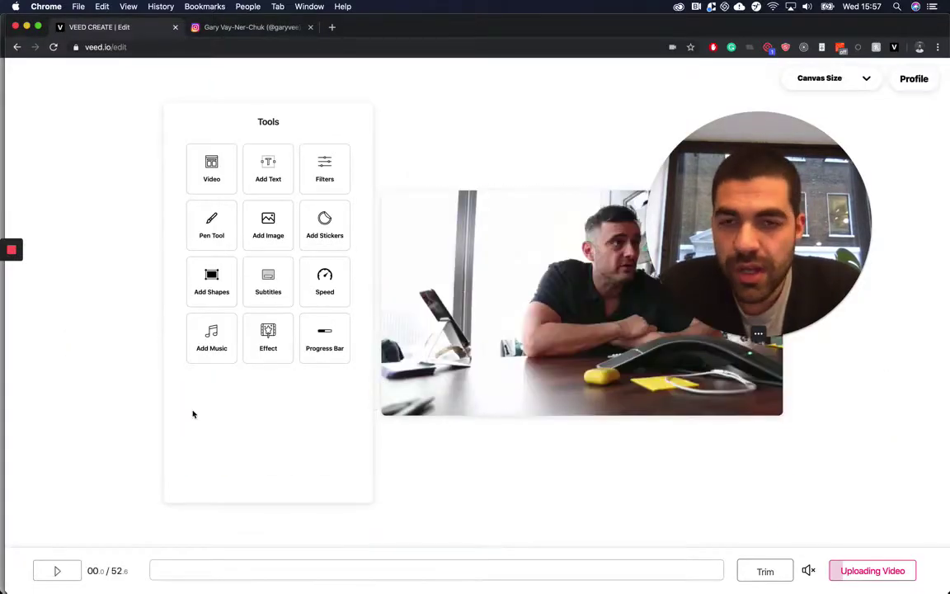
Set the canvas size to 1:1 square.
left_click_drag(807, 182, 215, 192)
left_click(813, 80)
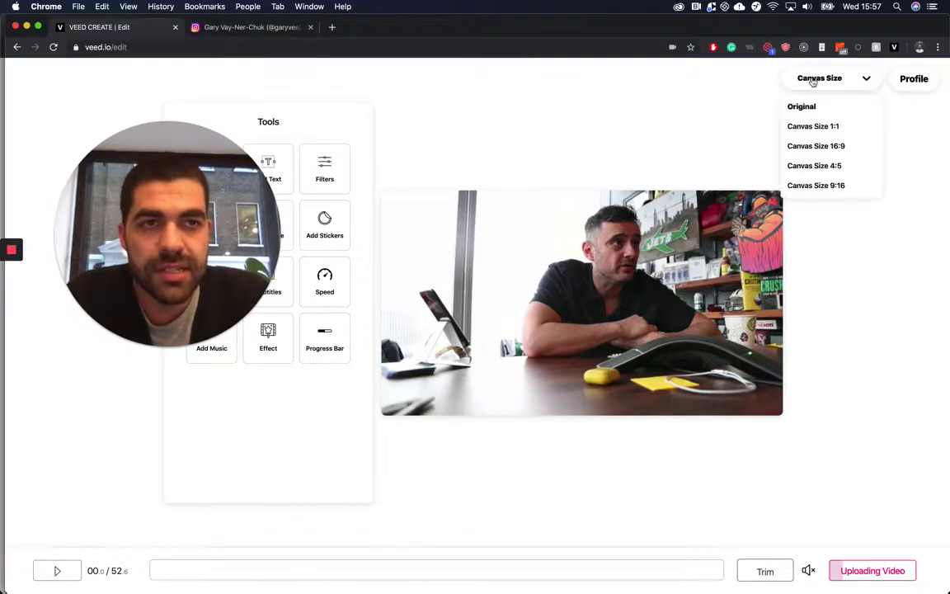
left_click(833, 128)
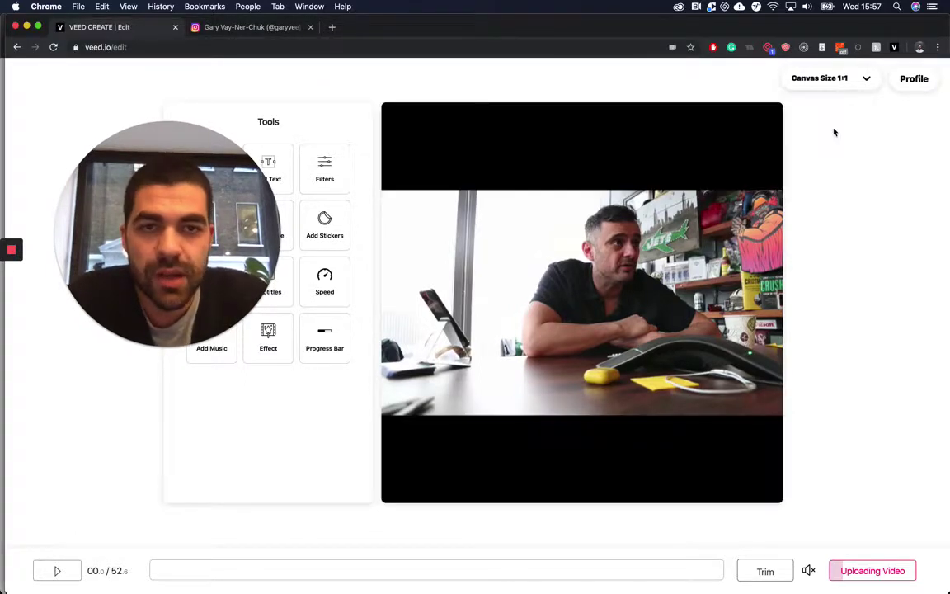
Change the canvas background from black to white in the video settings.
left_click_drag(117, 173, 822, 272)
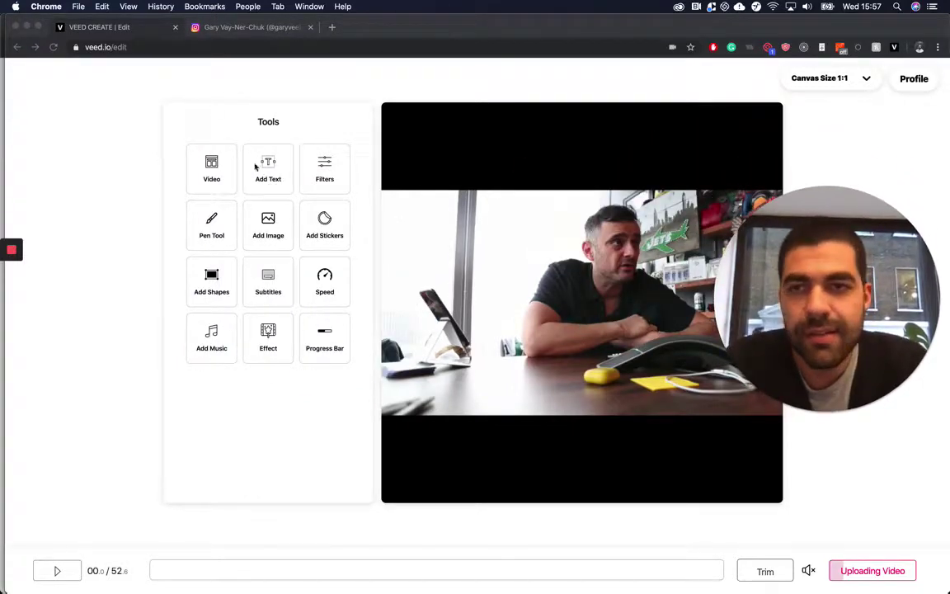
left_click(426, 254)
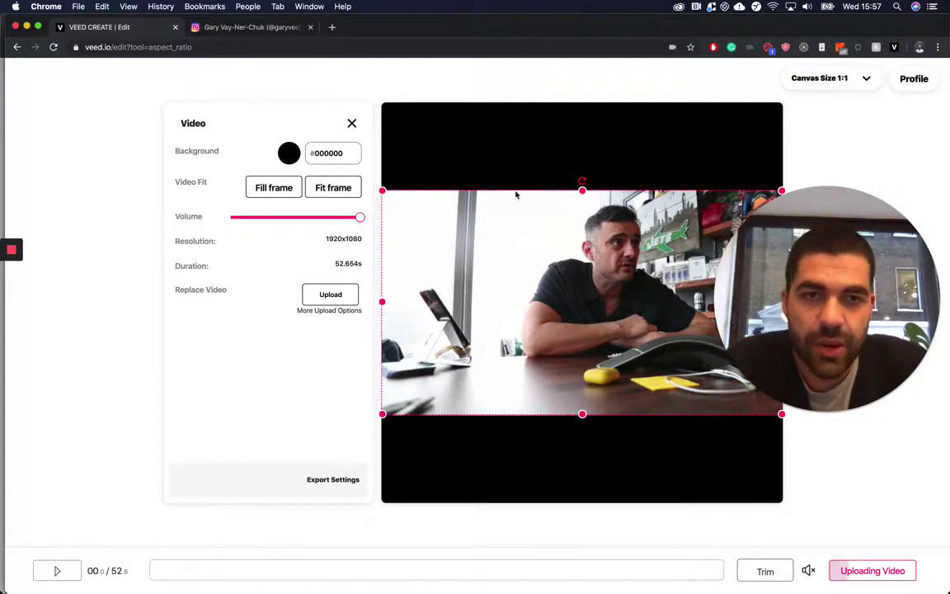
left_click(289, 153)
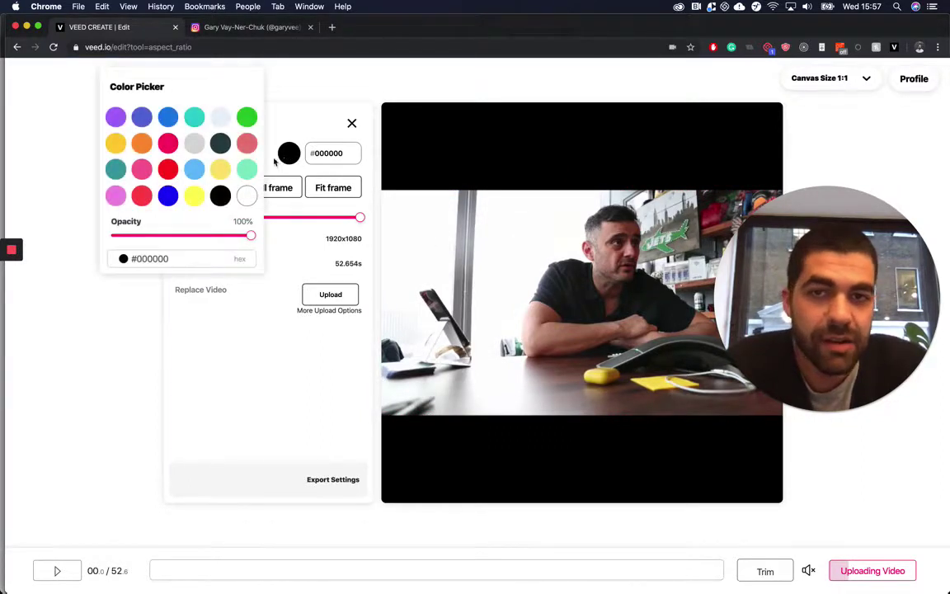
left_click(246, 195)
left_click(340, 100)
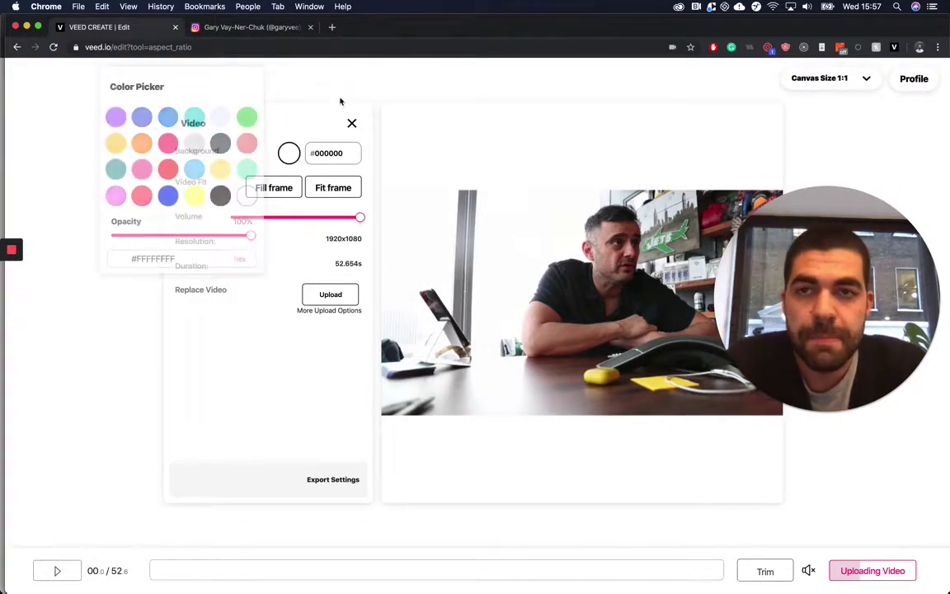
left_click(351, 123)
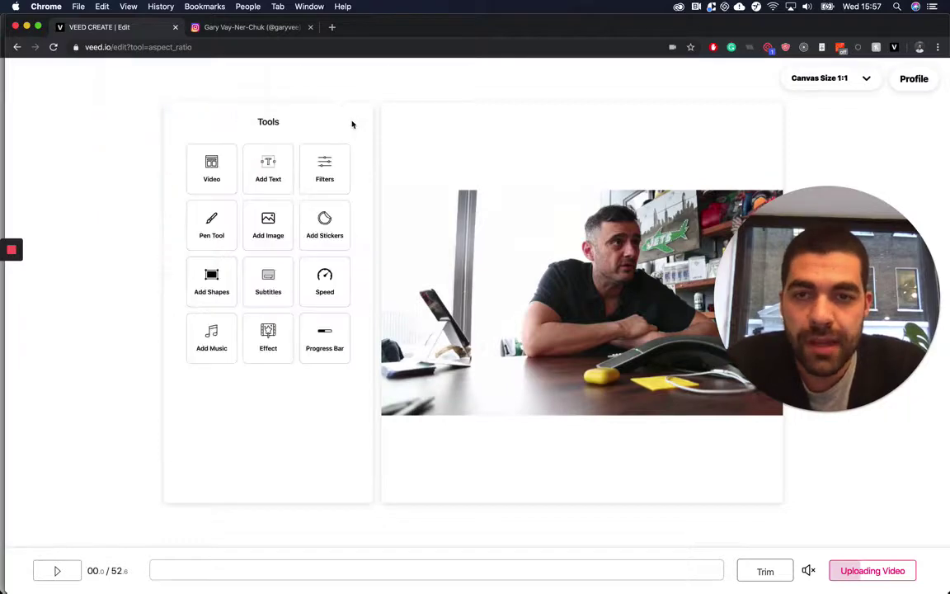
Add a progress bar, move it lower on the video, and preview its fill at 28.8 s.
left_click(325, 350)
left_click(264, 184)
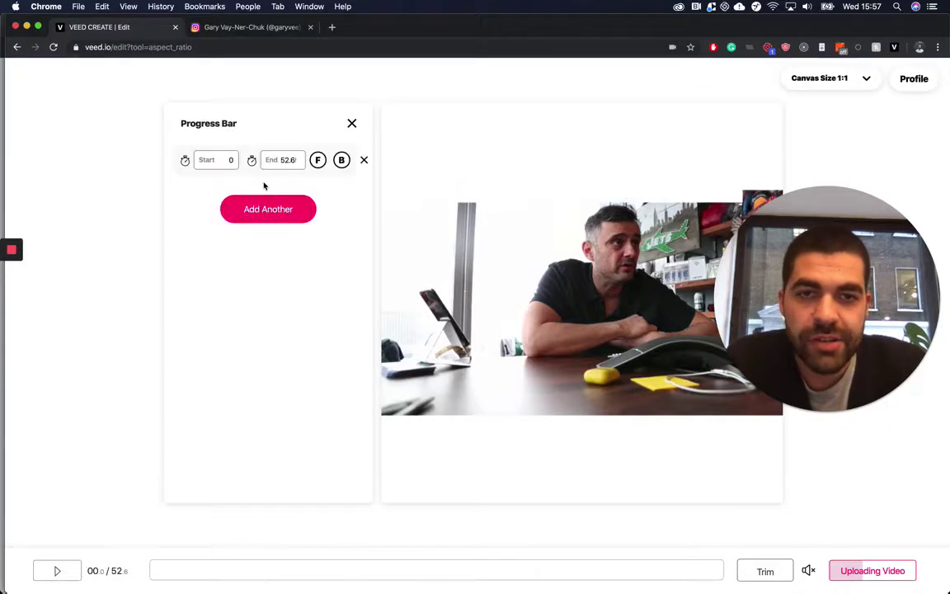
left_click(609, 176)
left_click_drag(609, 181, 600, 368)
left_click(317, 159)
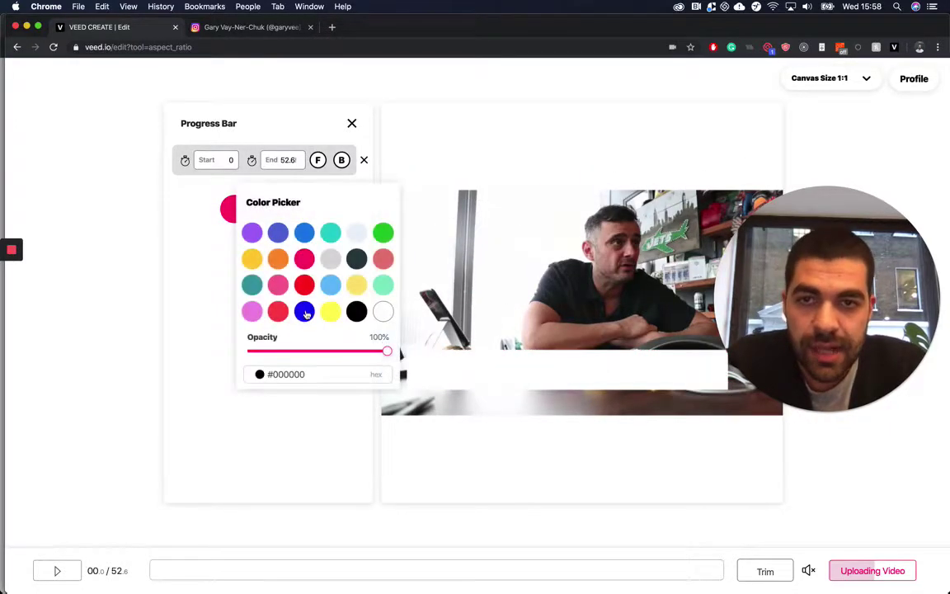
left_click(318, 160)
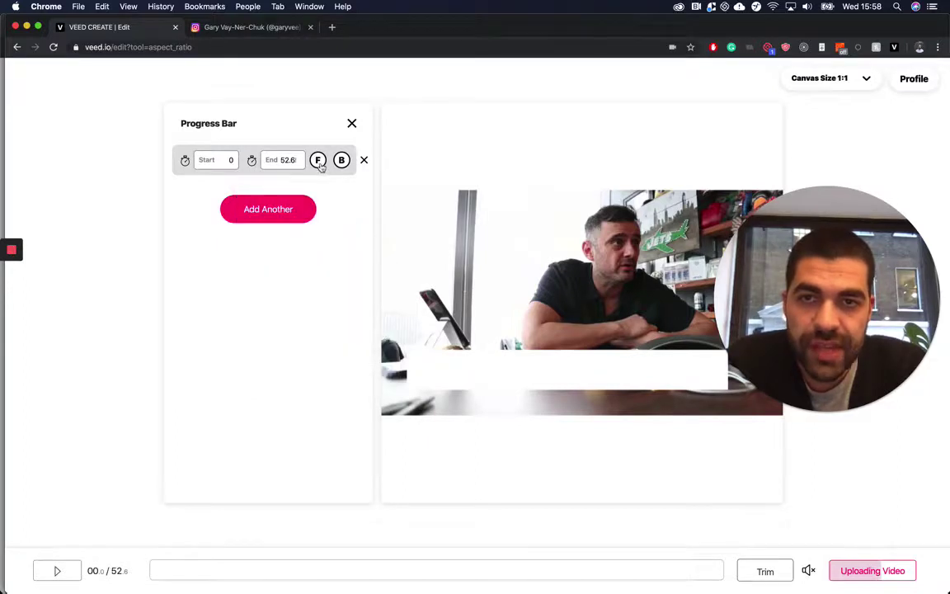
left_click(317, 160)
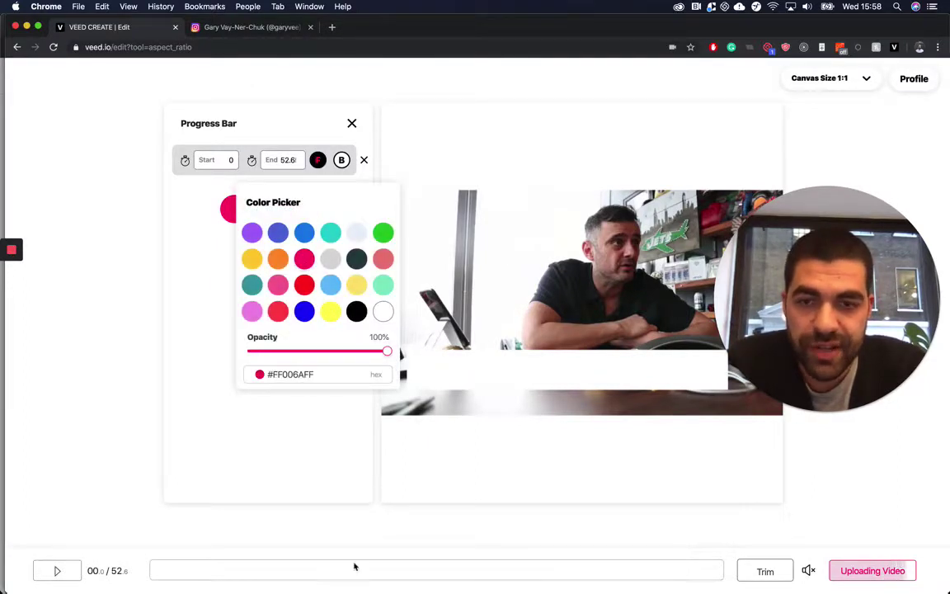
left_click_drag(355, 567, 607, 580)
left_click(462, 571)
Set the progress bar's background colour to white after trying blue and yellow.
left_click(342, 160)
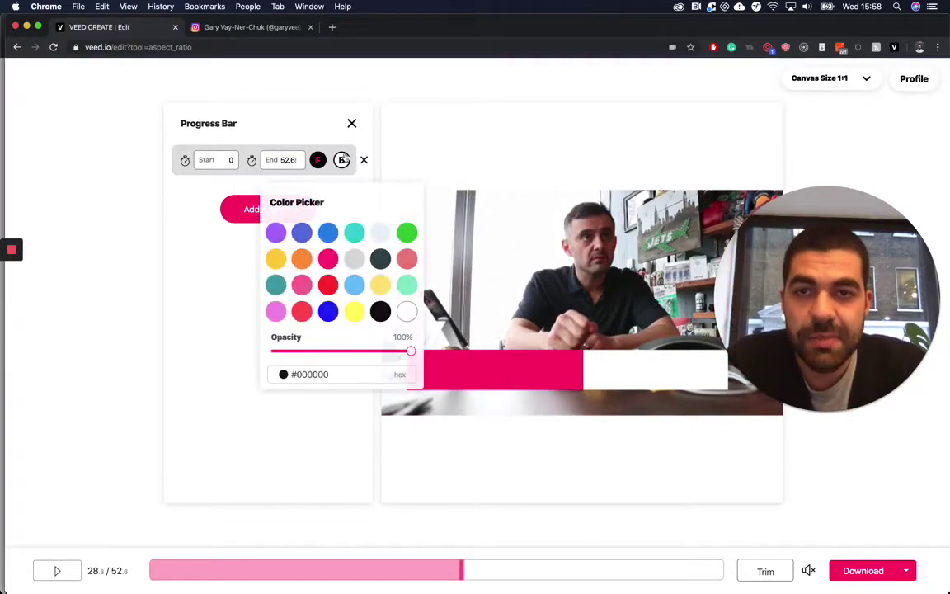
left_click(328, 312)
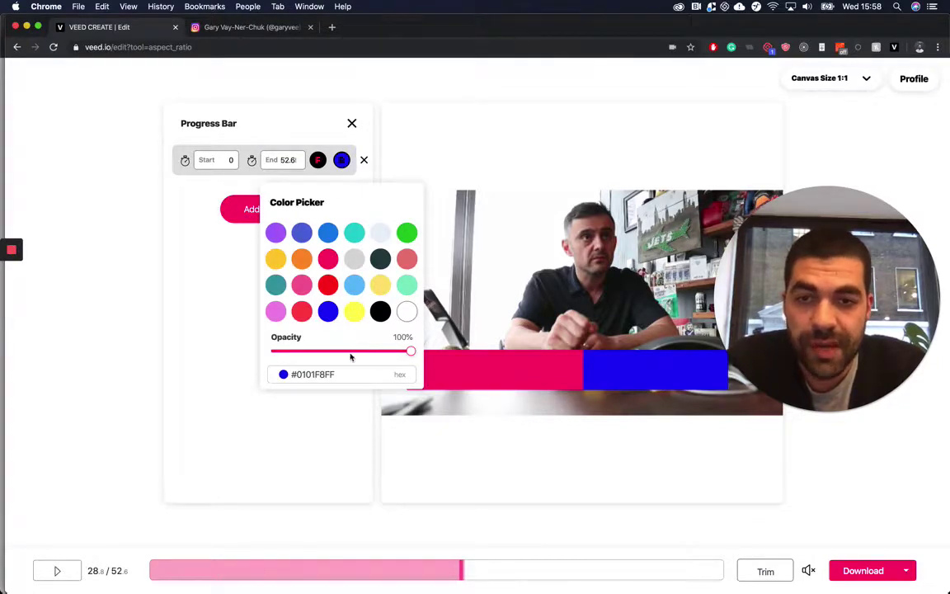
left_click(244, 353)
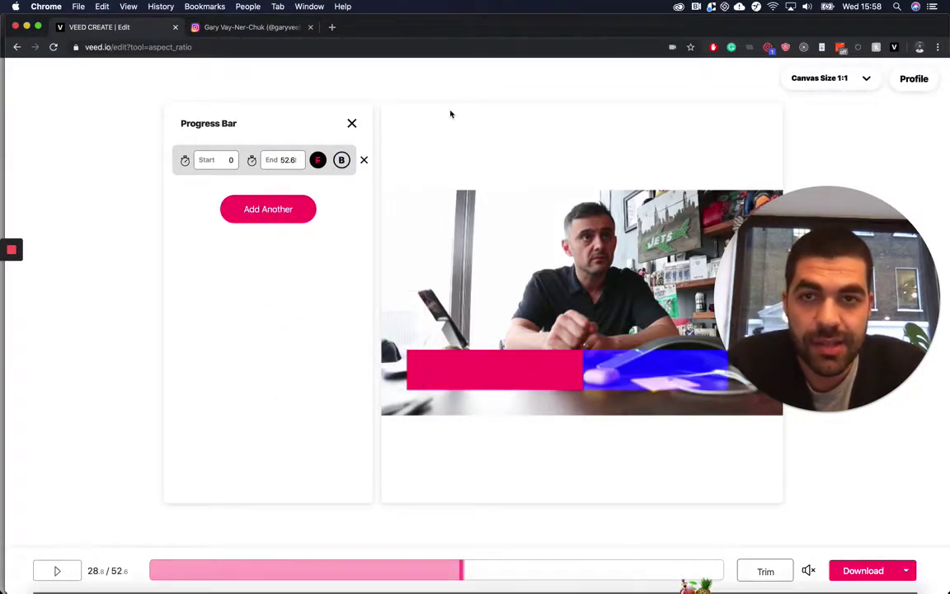
left_click(345, 162)
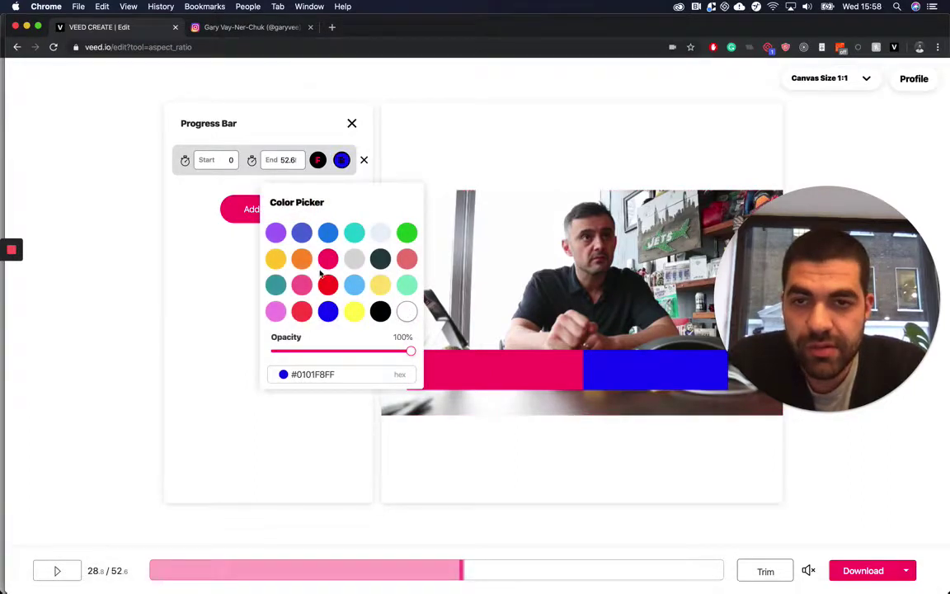
left_click(356, 312)
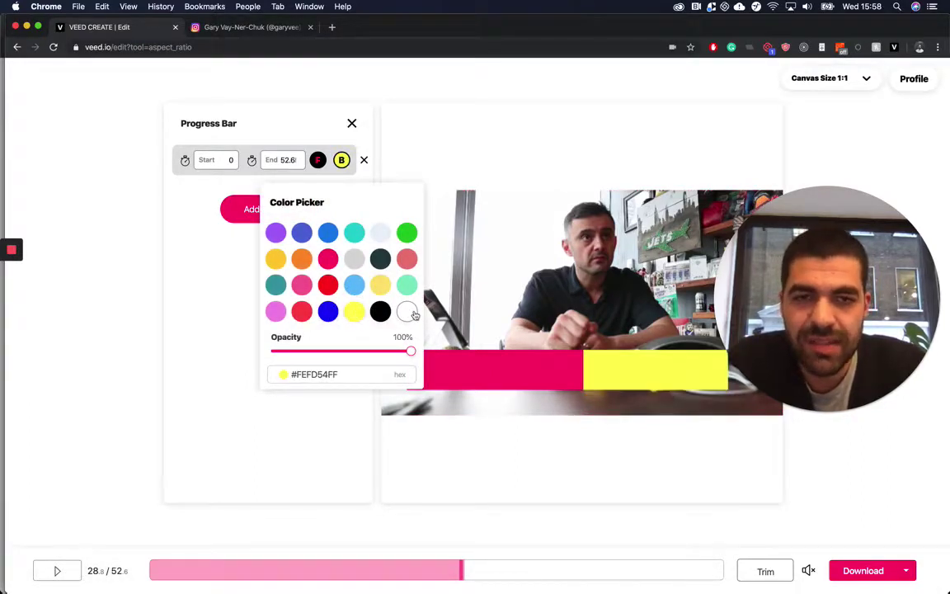
left_click(413, 312)
Move and widen the pink progress bar along the canvas bottom, then stretch the video down to it.
left_click(570, 371)
left_click_drag(585, 364, 567, 433)
left_click_drag(703, 437, 772, 434)
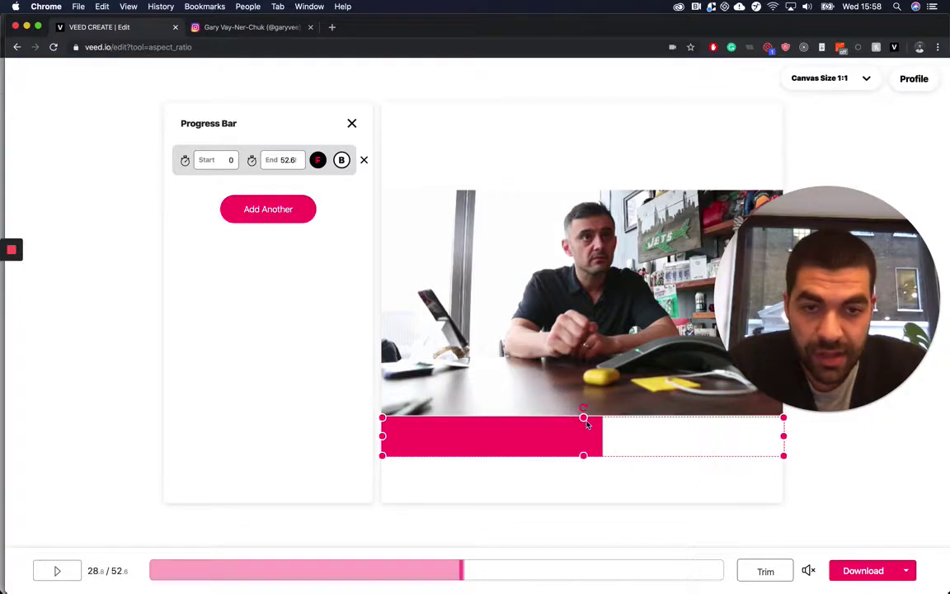
mouse_move(585, 419)
left_mouse_down()
mouse_move(585, 290)
mouse_move(585, 410)
left_mouse_up()
mouse_move(590, 467)
left_mouse_down()
mouse_move(594, 479)
mouse_move(594, 460)
mouse_move(592, 477)
left_mouse_up()
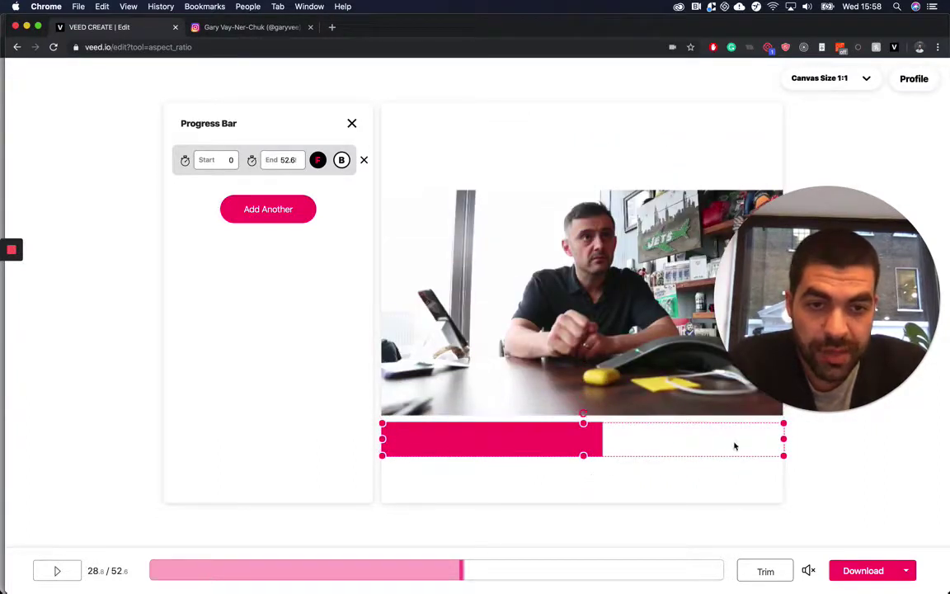
left_click_drag(731, 448, 733, 496)
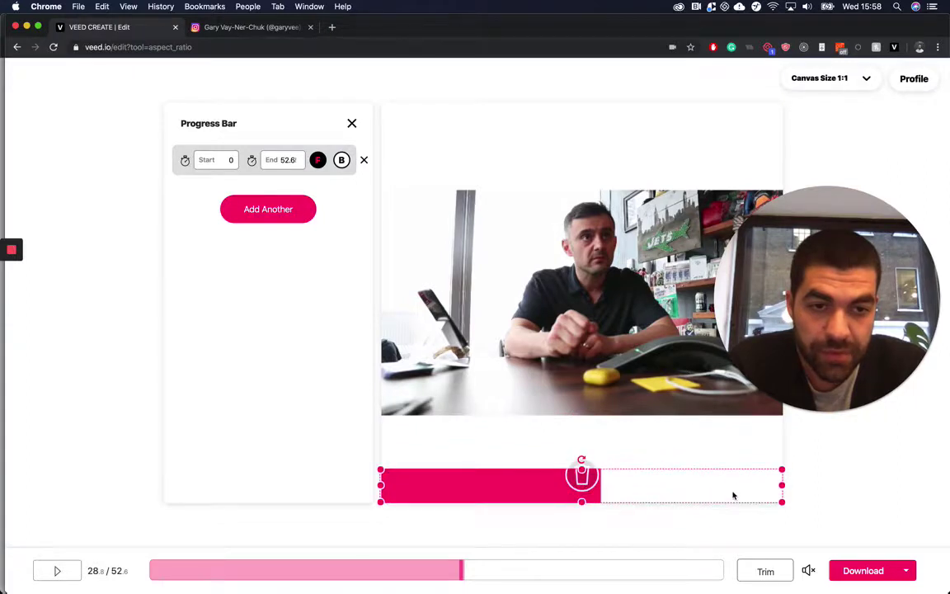
left_click(630, 391)
left_click_drag(583, 415, 582, 468)
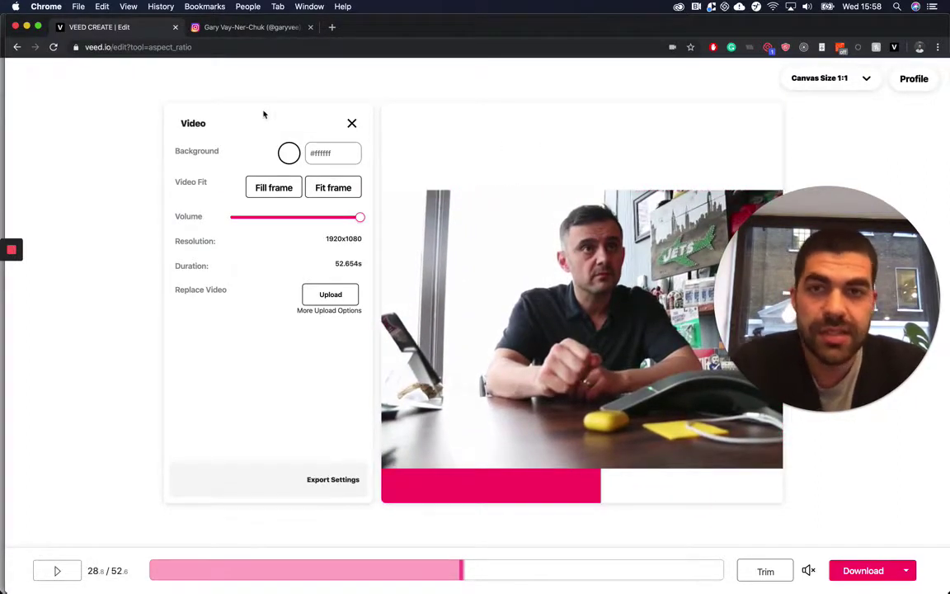
Add a text box at the canvas top reading 'THIS IS THE TITLE'.
left_click(352, 123)
left_click(286, 169)
left_click(269, 176)
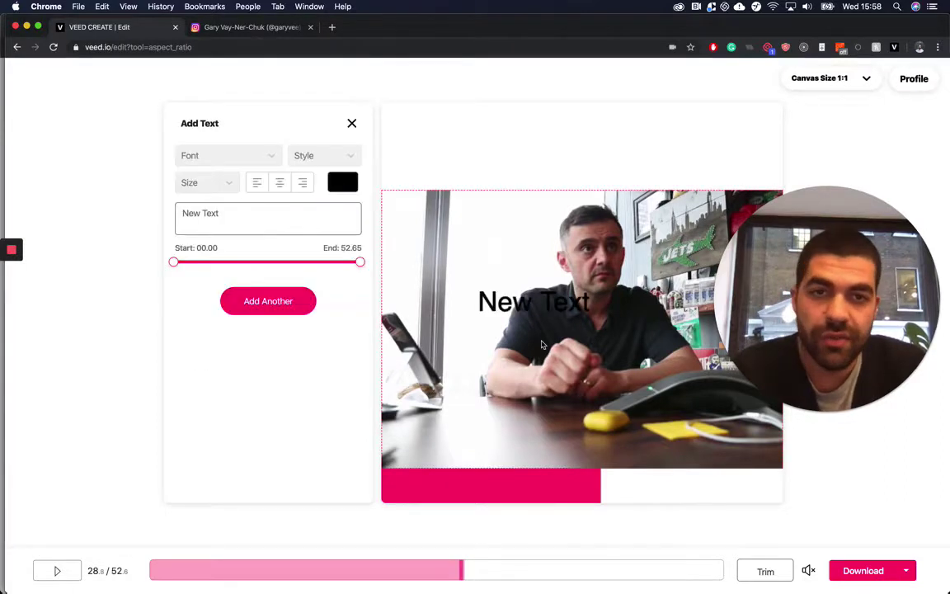
left_click_drag(522, 304, 569, 154)
left_click(258, 230)
key("super+a")
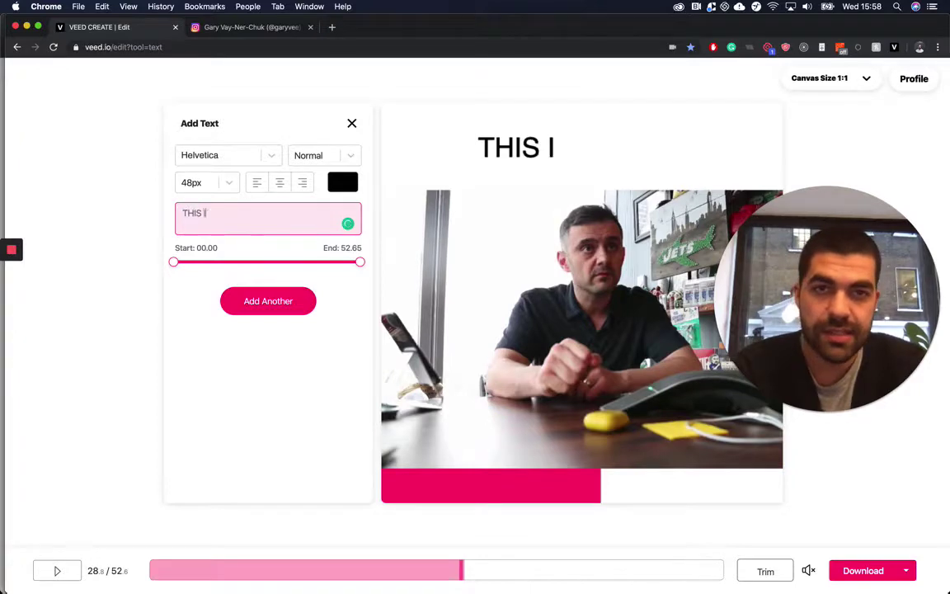
type("THIS IS THE TITN")
key("BackSpace")
key("BackSpace")
type("TLE")
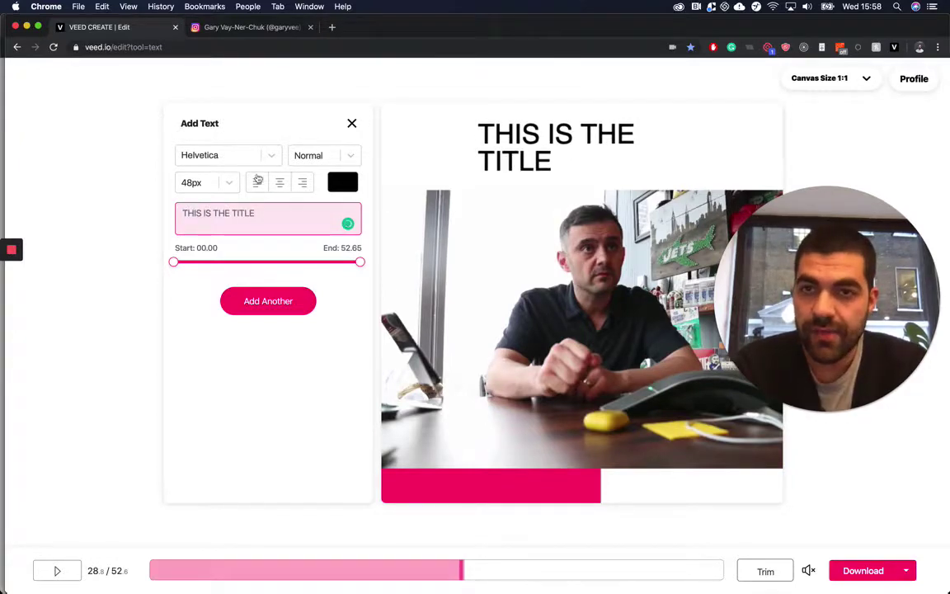
Centre-align the title, set its font to Archivo Black, and widen it onto one line.
left_click(280, 183)
mouse_move(697, 149)
left_mouse_down()
mouse_move(770, 135)
mouse_move(682, 135)
mouse_move(684, 148)
left_mouse_up()
left_click(237, 163)
scroll(234, 222, "up", 2)
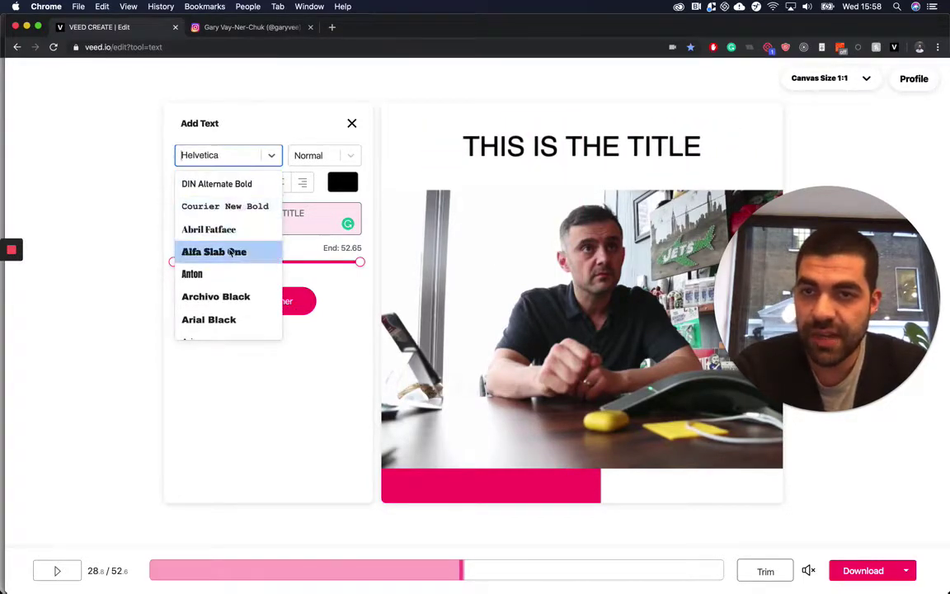
left_click(231, 250)
left_click(237, 155)
left_click(227, 296)
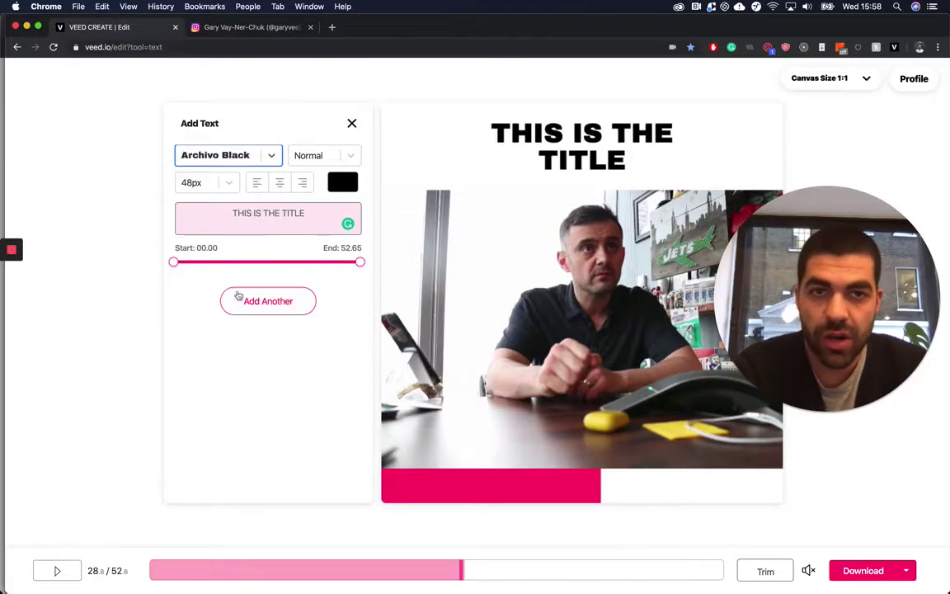
mouse_move(735, 148)
left_mouse_down()
mouse_move(784, 133)
mouse_move(726, 146)
left_mouse_up()
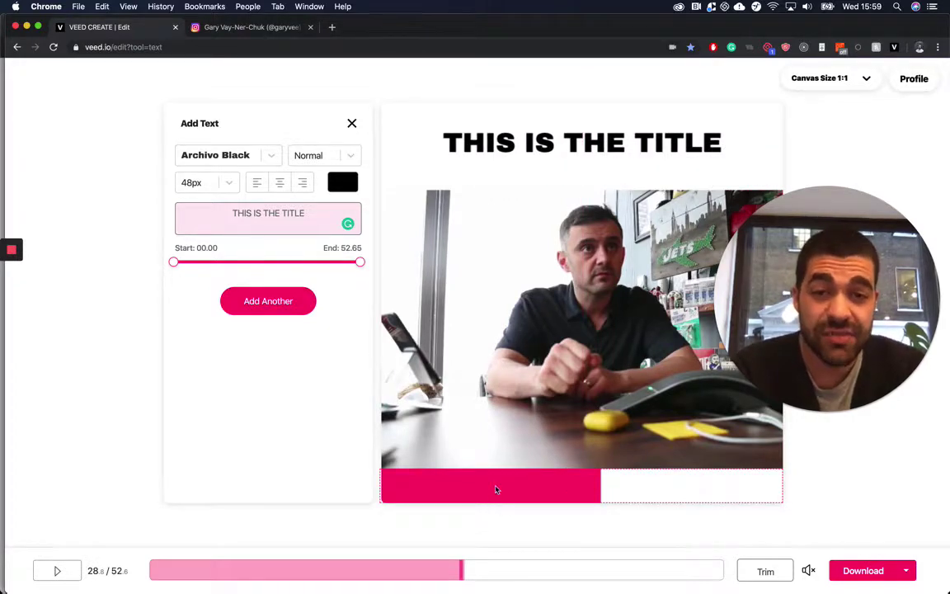
Add a second progress bar and move it to the top edge over the title.
left_click(497, 490)
left_click(350, 123)
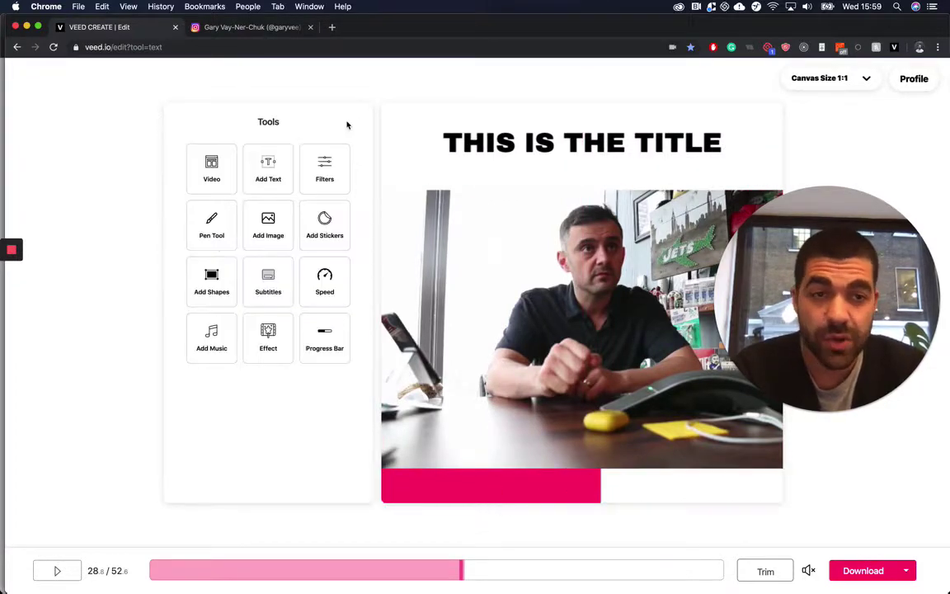
left_click(334, 331)
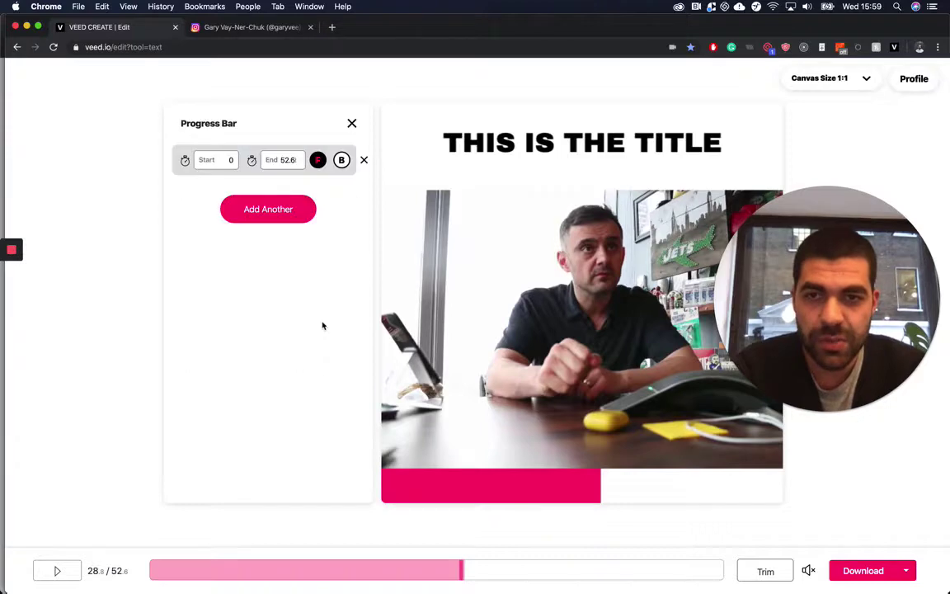
left_click(285, 210)
left_click(532, 186)
left_click_drag(532, 189, 486, 126)
left_click(705, 122)
Set the fill colour of both the bottom and top progress bars to yellow.
left_click(691, 122)
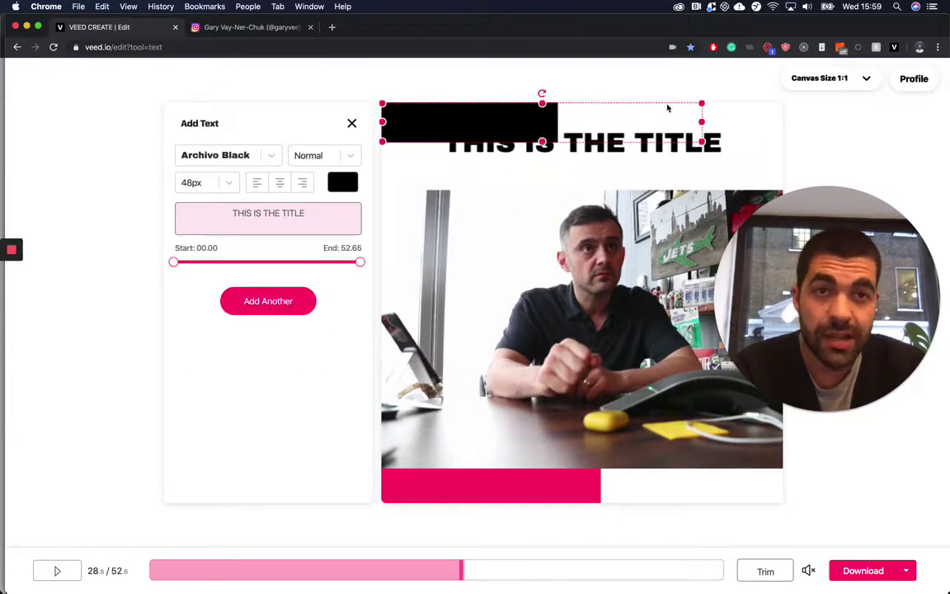
left_click(346, 188)
left_click(356, 136)
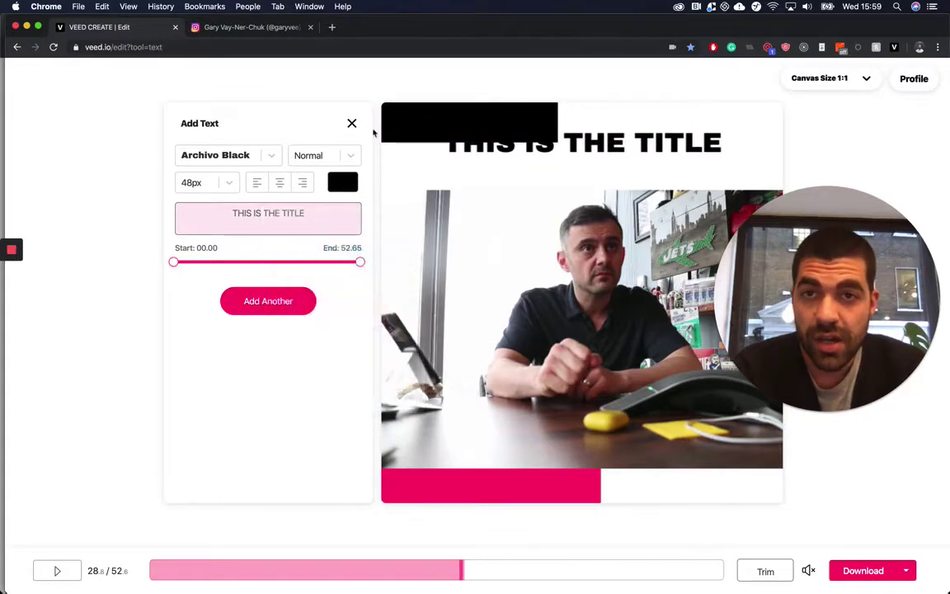
left_click(351, 123)
left_click(330, 353)
left_click(317, 159)
left_click(331, 312)
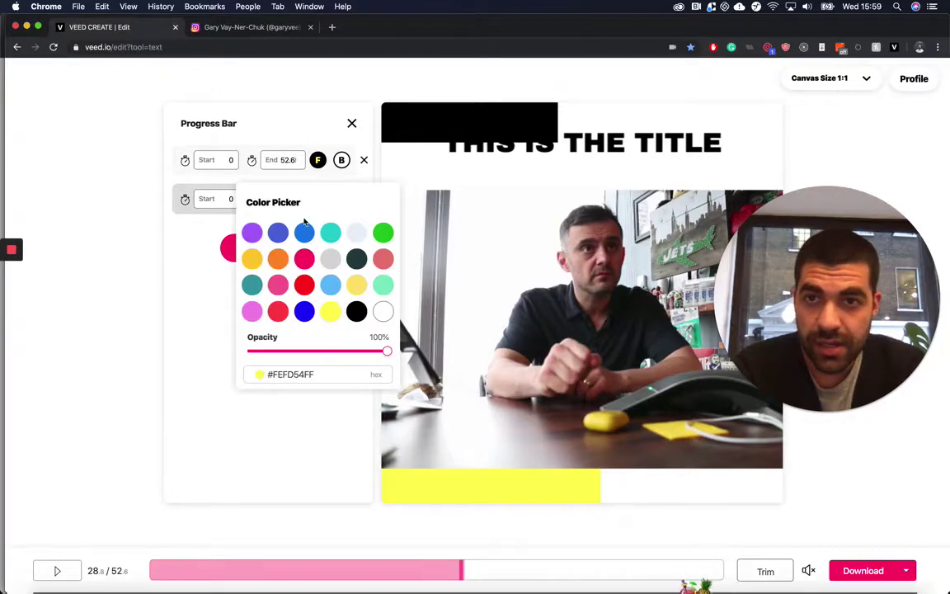
left_click(208, 237)
left_click(318, 199)
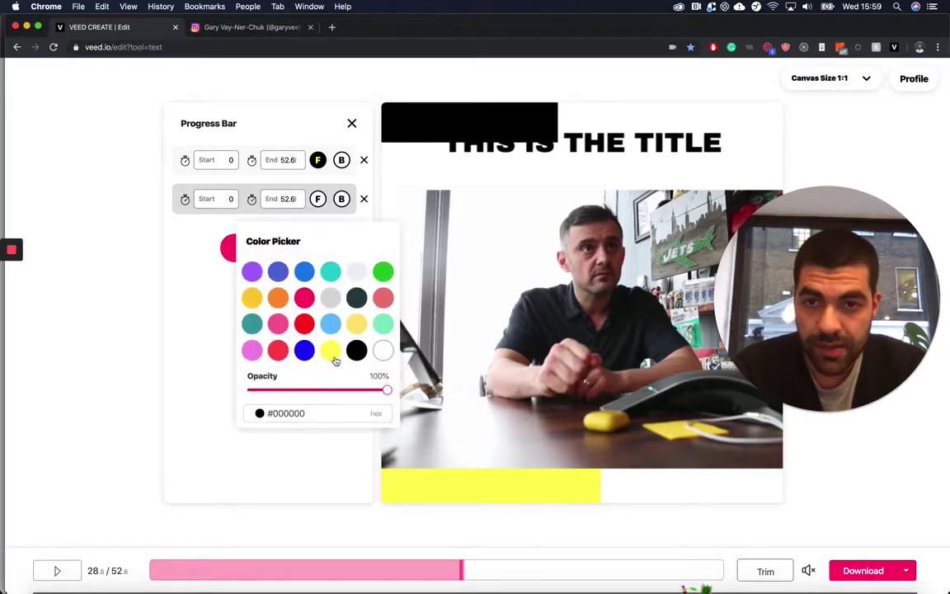
left_click(330, 351)
Make the top yellow bar tall and wide enough to back the title, and thicken the bottom bar.
left_click(467, 113)
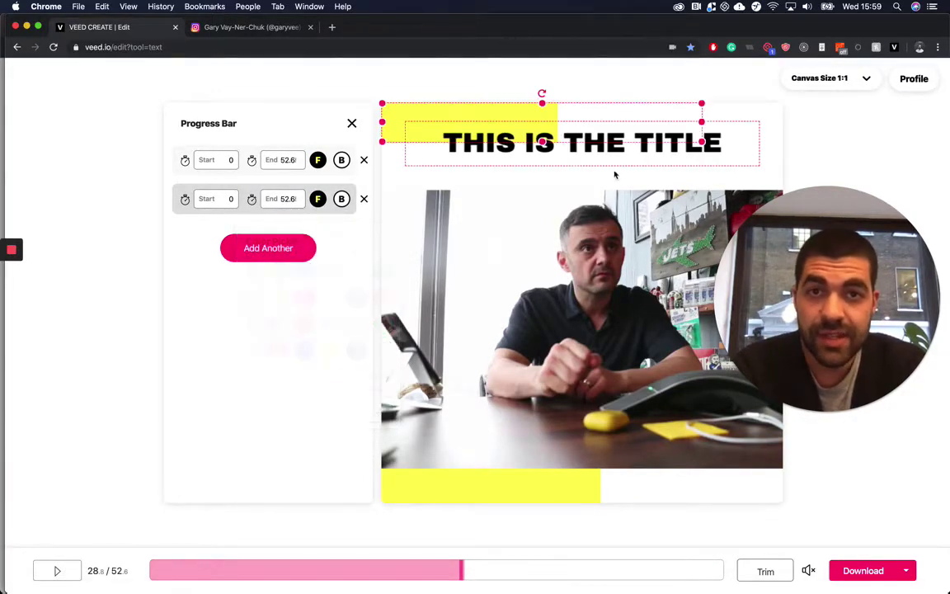
left_click_drag(542, 142, 543, 181)
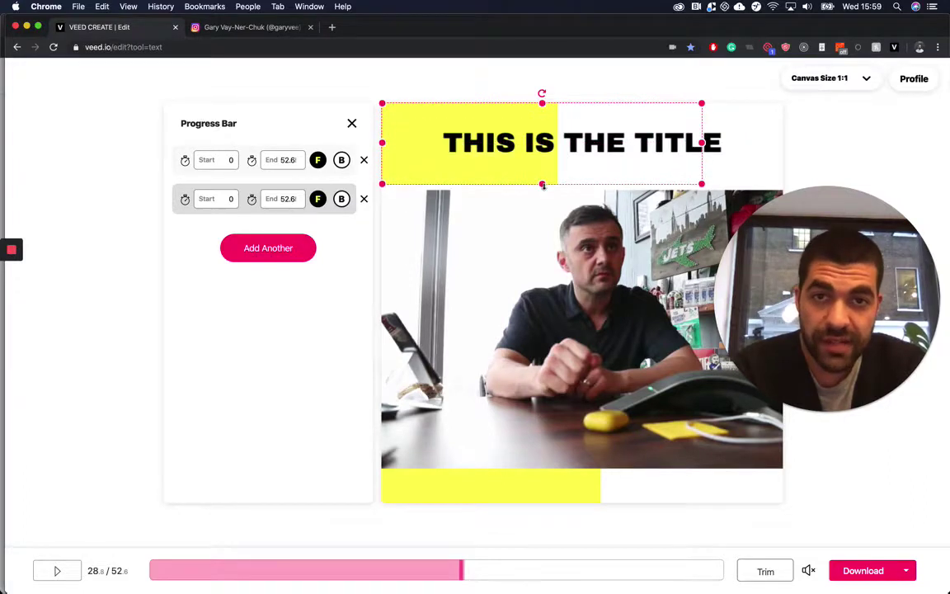
left_click_drag(701, 144, 770, 144)
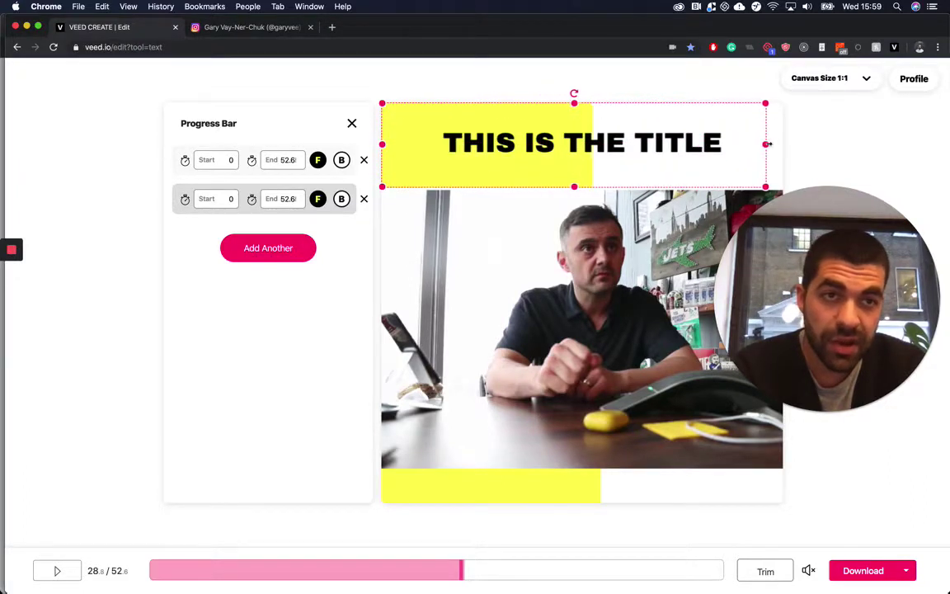
left_click(522, 367)
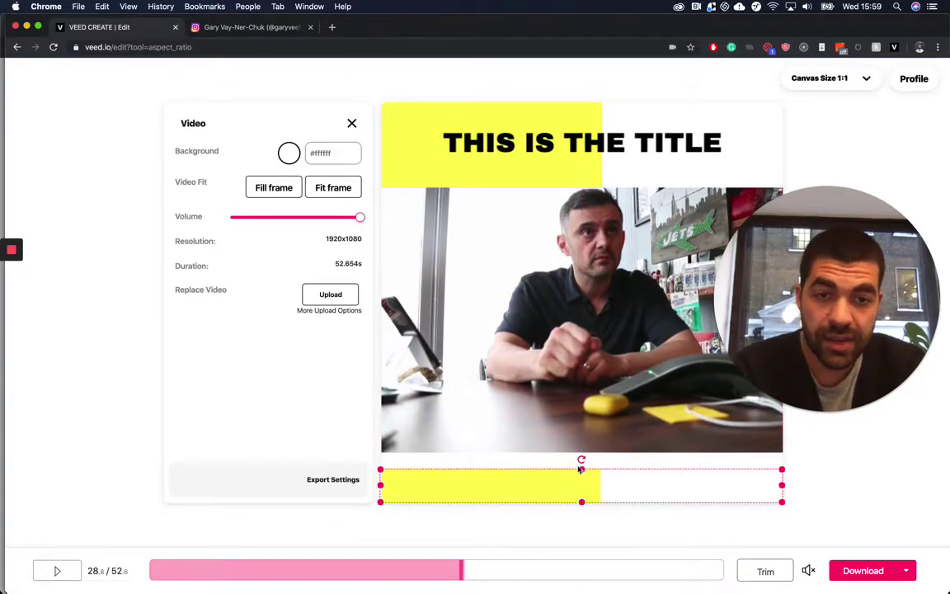
left_click_drag(581, 468, 581, 451)
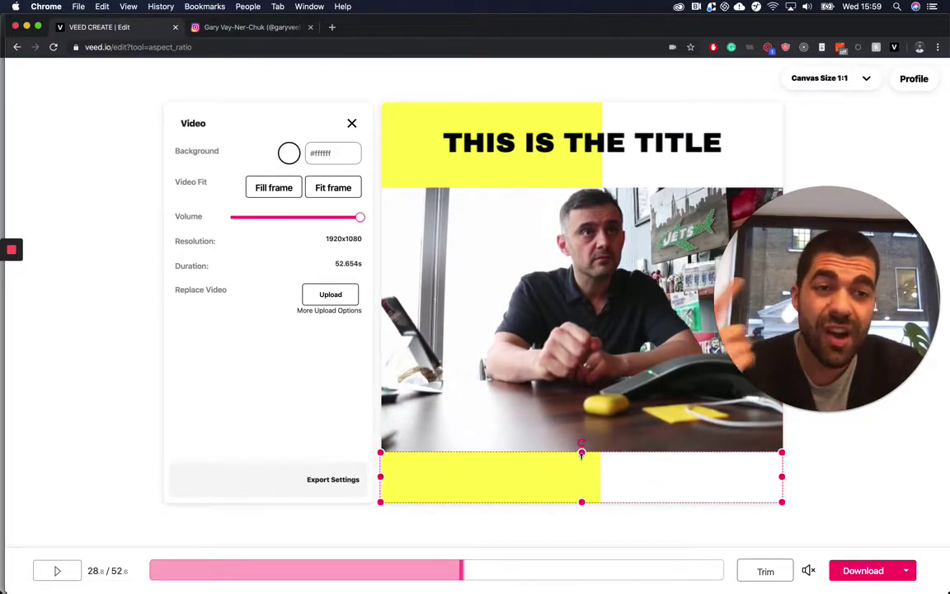
left_click(864, 490)
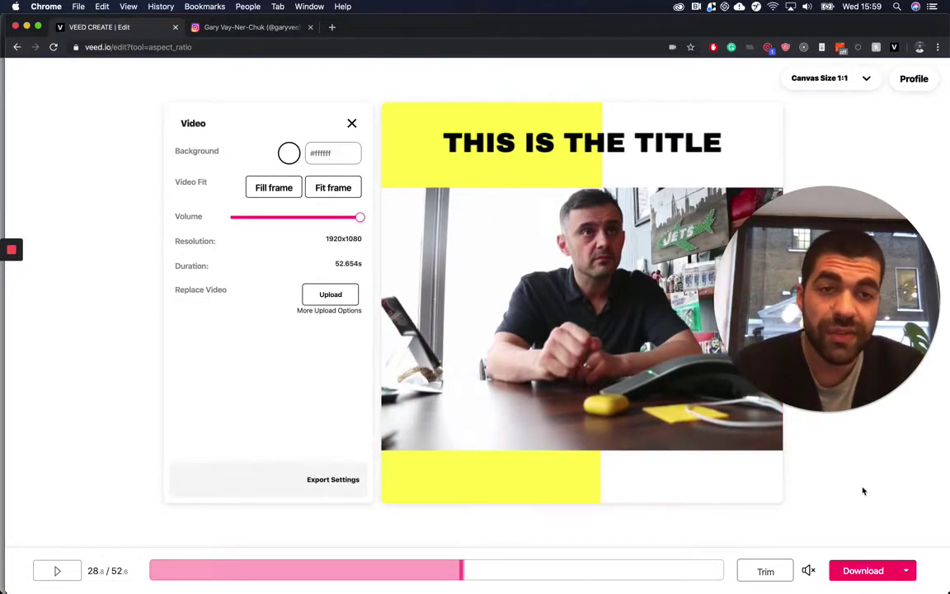
left_click(352, 122)
Create a manual 'New Text' subtitle from 0 to 10 s and delete the extra entry.
left_click(280, 285)
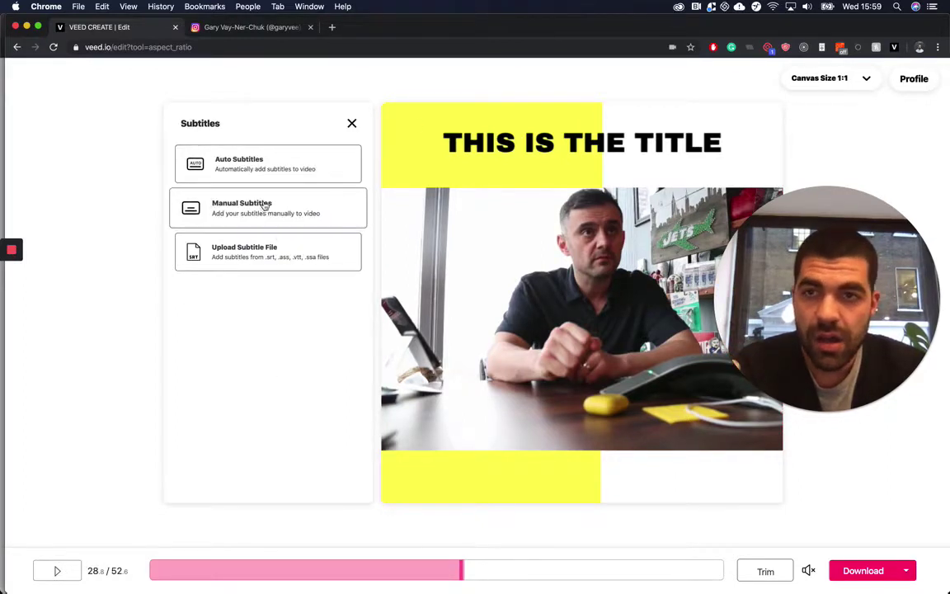
left_click(235, 207)
left_click(209, 233)
left_click(258, 192)
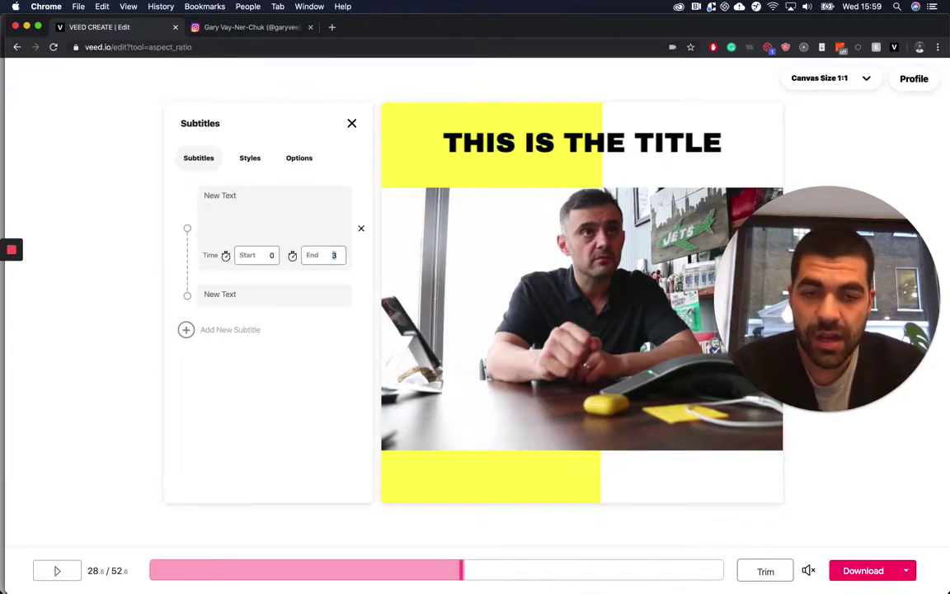
left_click(182, 568)
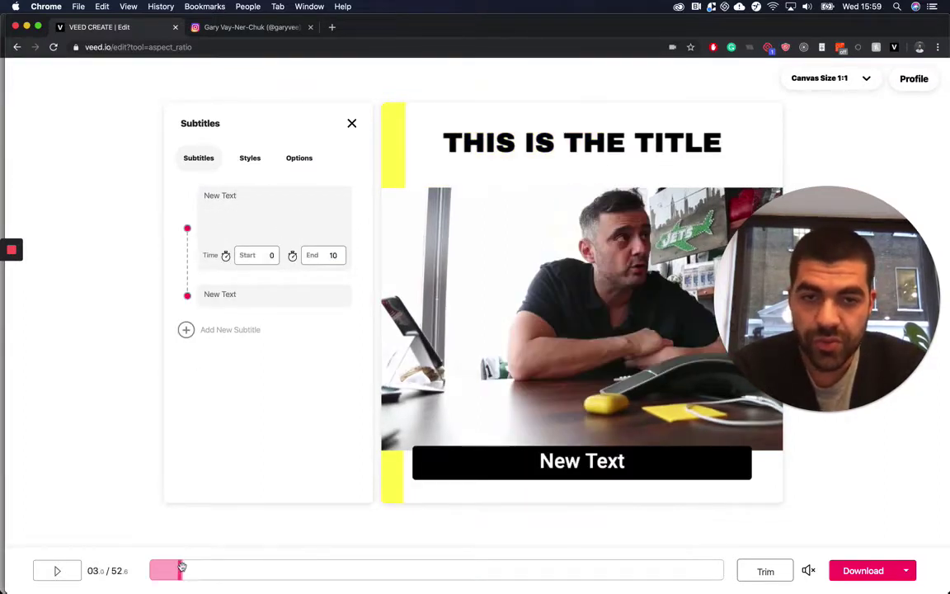
mouse_move(668, 476)
left_mouse_down()
mouse_move(669, 490)
mouse_move(670, 468)
left_mouse_up()
left_click(282, 299)
left_click(360, 268)
Apply the Hard subtitle style with pink text on a black box.
left_click(250, 159)
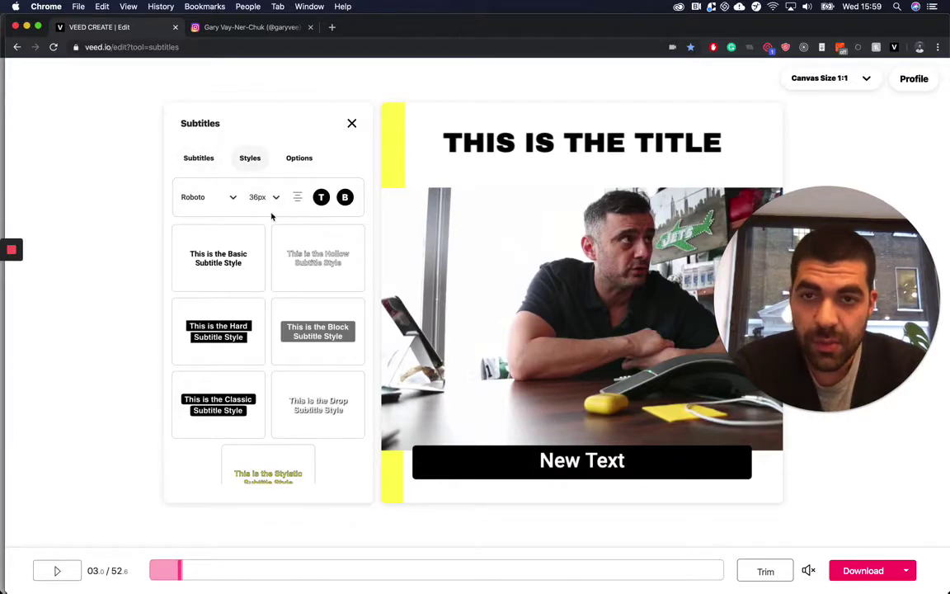
left_click(237, 262)
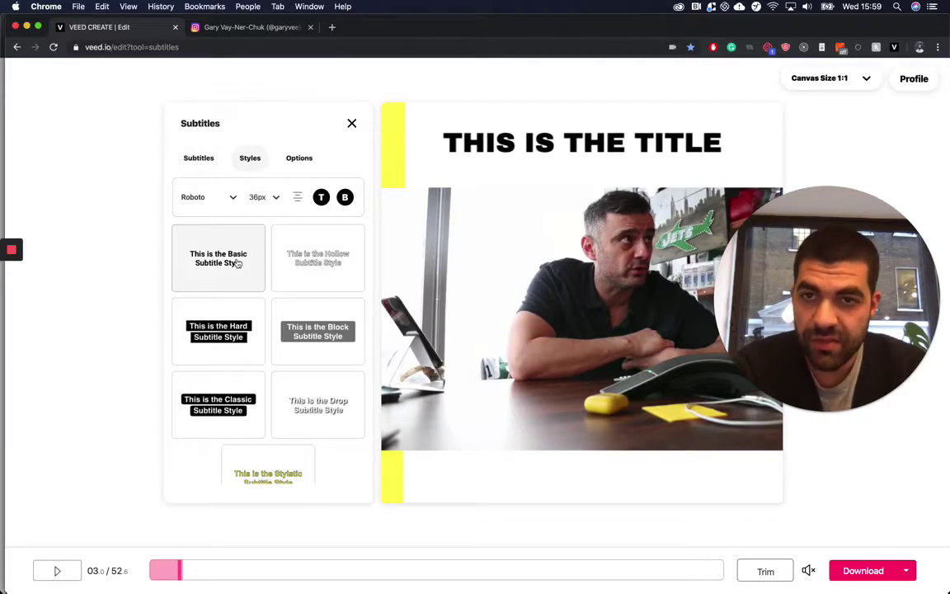
left_click(321, 197)
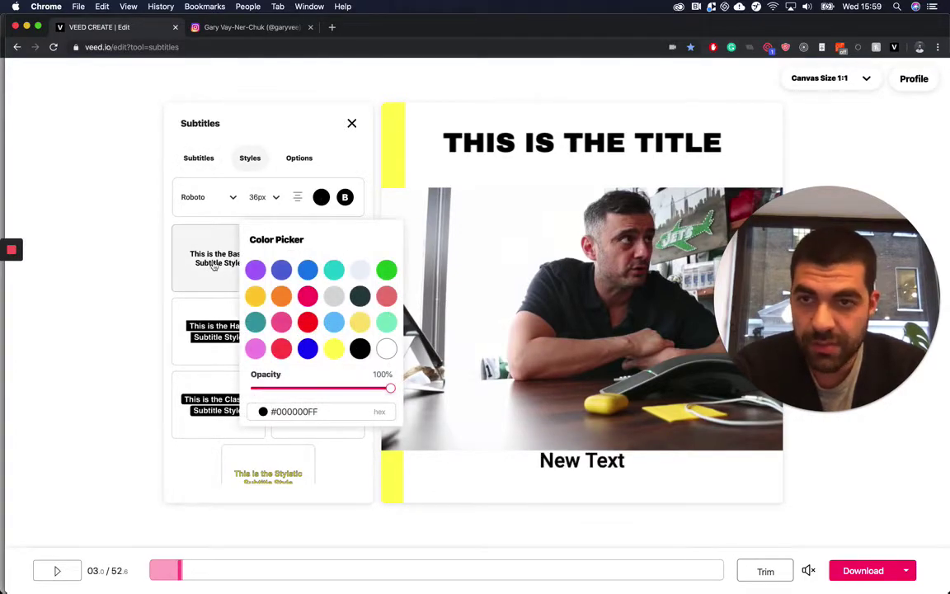
left_click(324, 261)
left_click(206, 331)
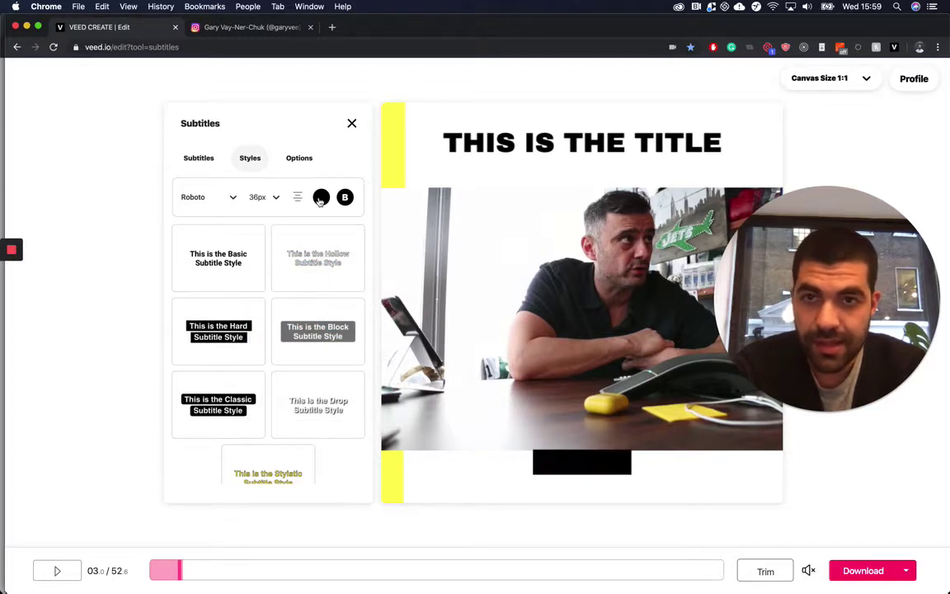
left_click(320, 198)
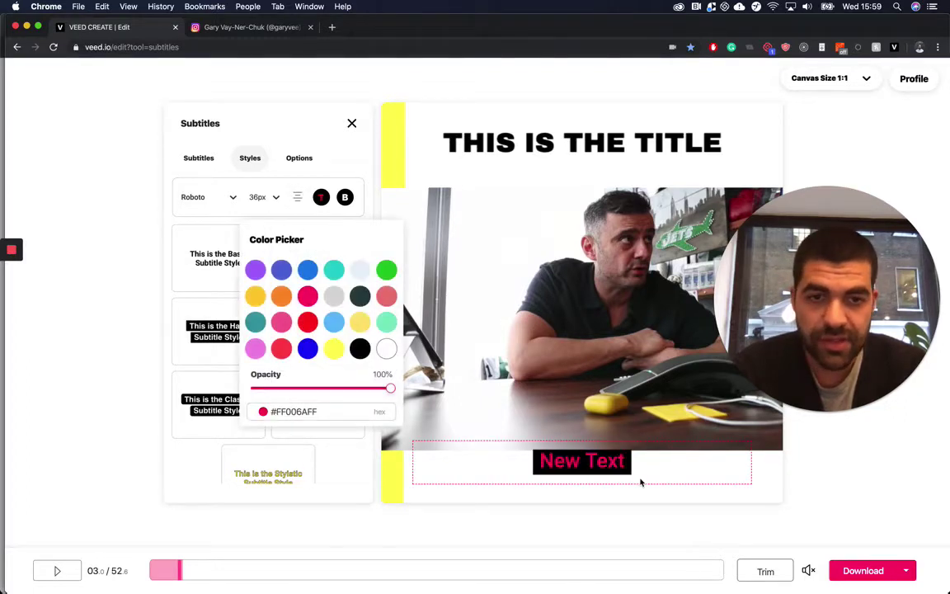
left_click(641, 482)
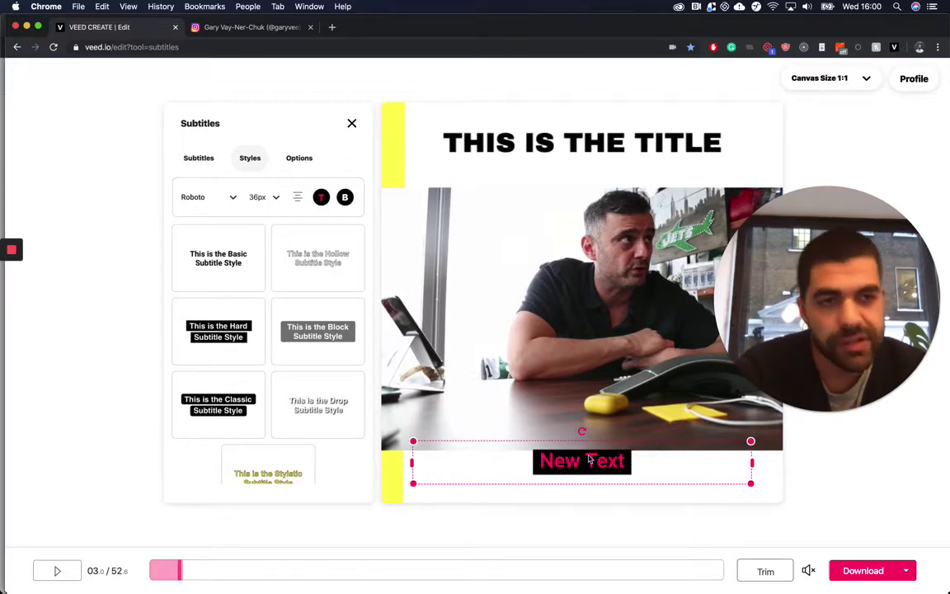
Check the title's settings, then return to the 'New Text' subtitle's settings.
left_click(577, 136)
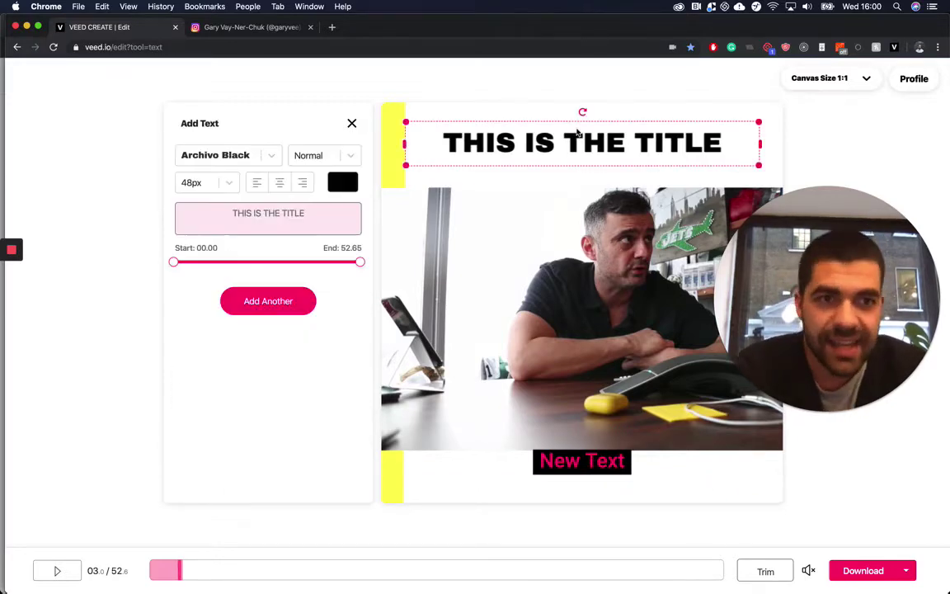
left_click(582, 463)
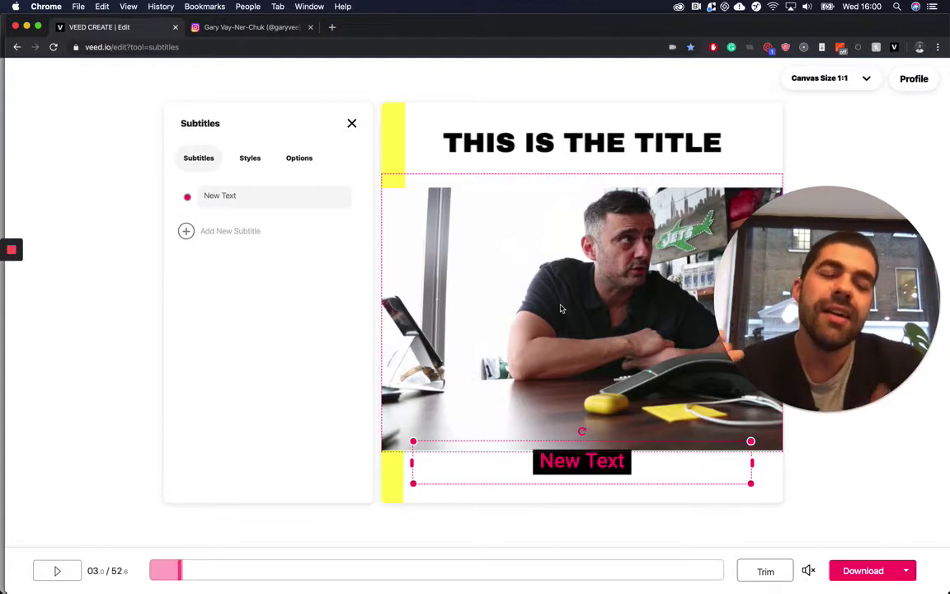